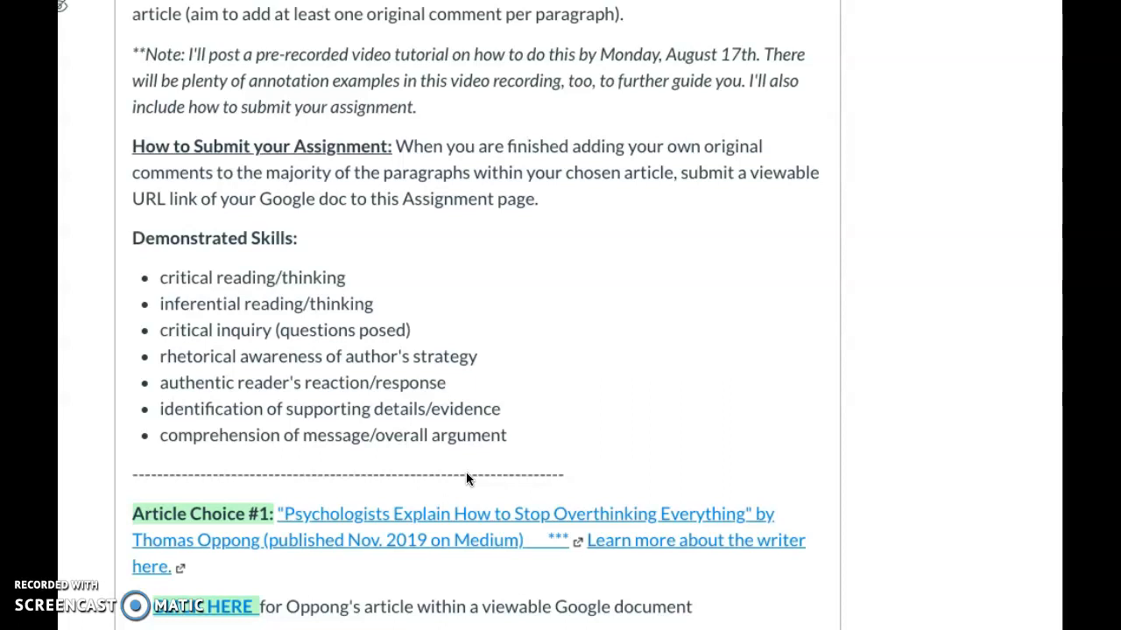
- Review the annotation assignment's purpose, directions, submission instructions, demonstrated skills and the three article choices
scroll(466, 477, up, 5)
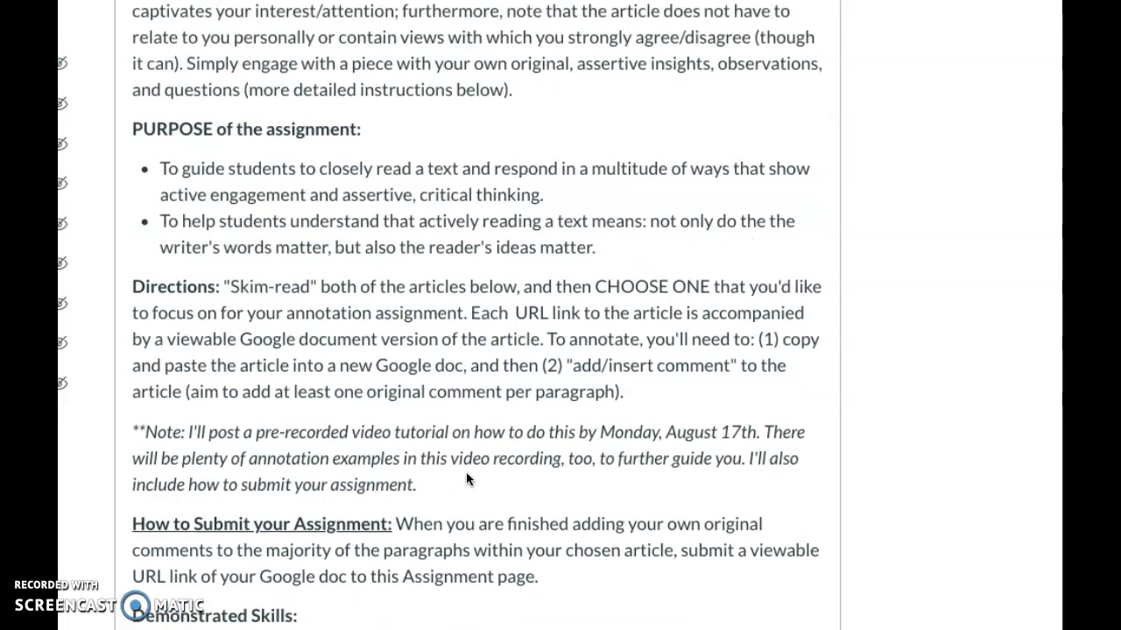
scroll(465, 478, up, 1)
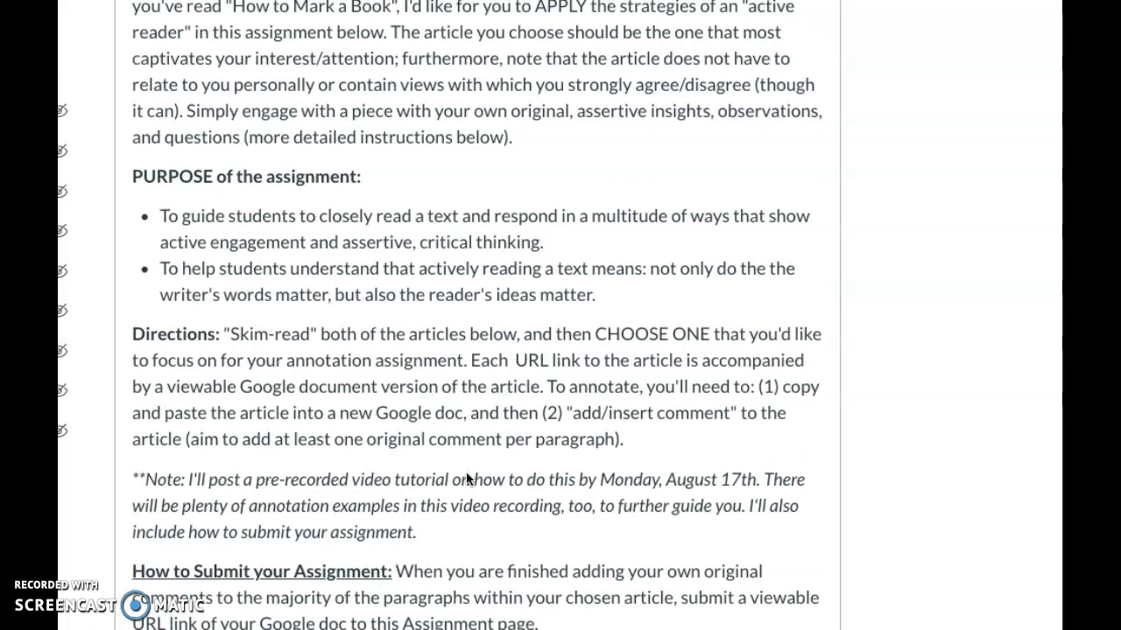
scroll(466, 478, down, 4)
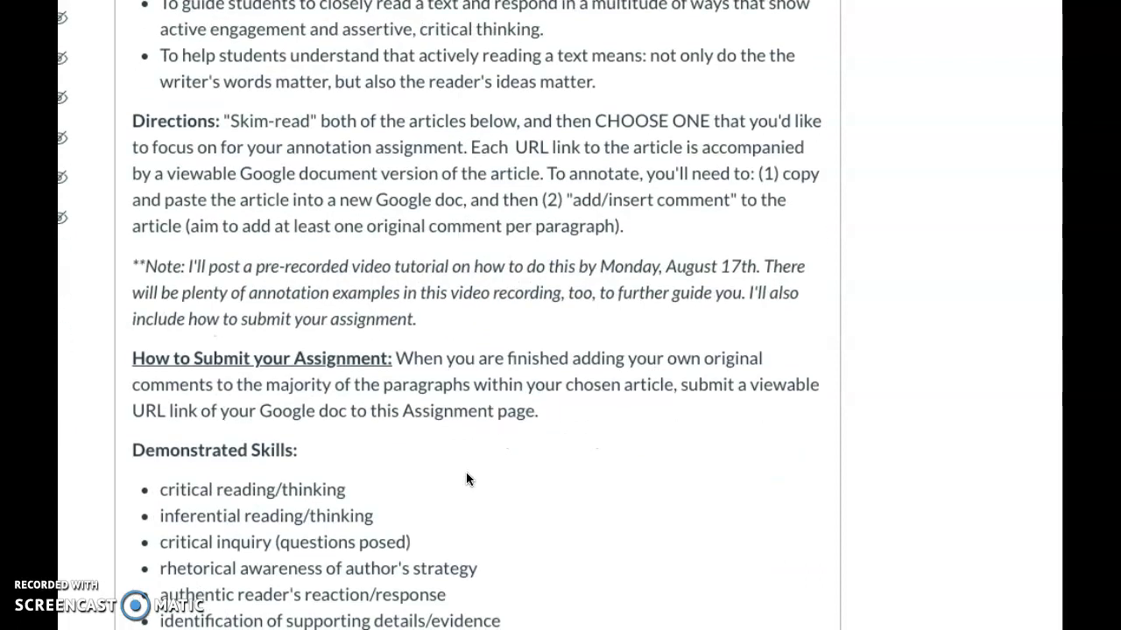
scroll(466, 478, down, 1)
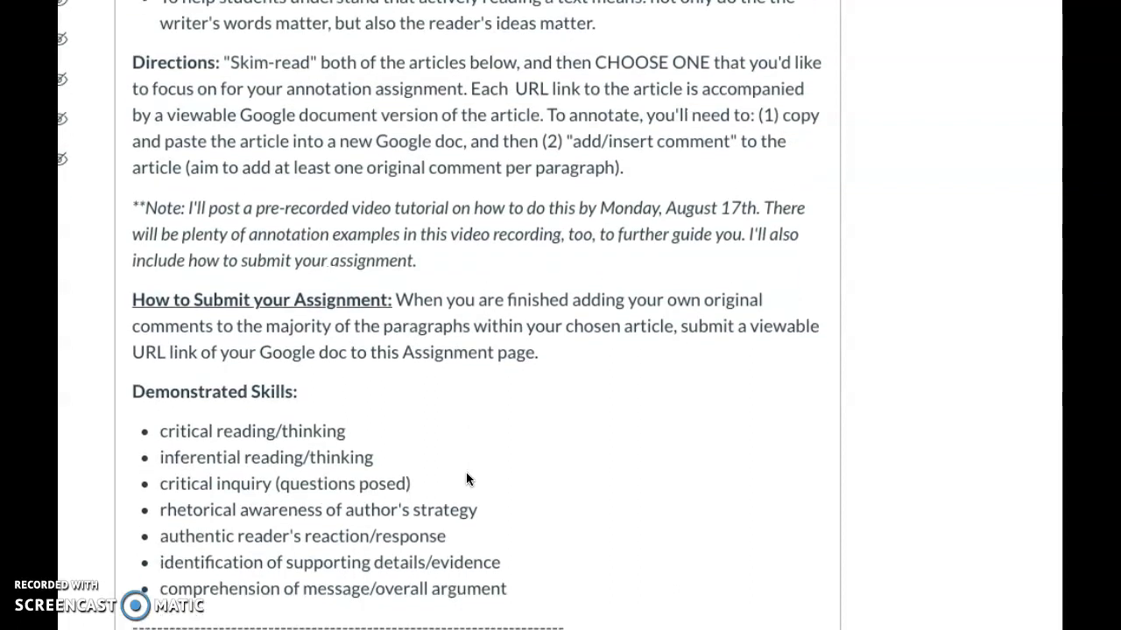
scroll(466, 478, down, 2)
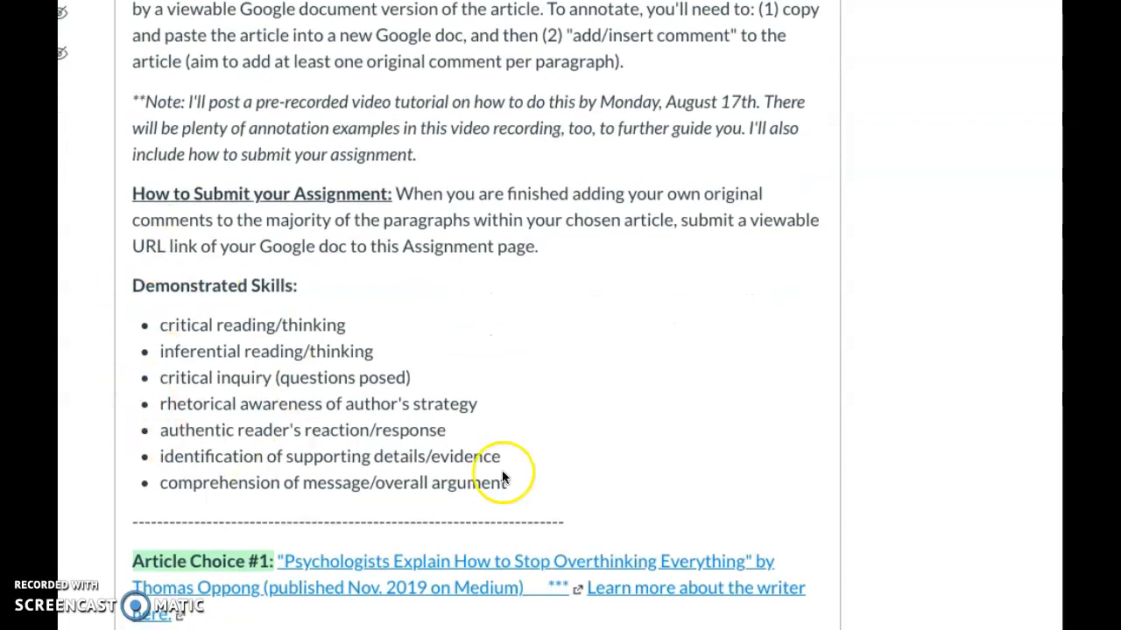
scroll(502, 473, down, 1)
scroll(503, 473, down, 5)
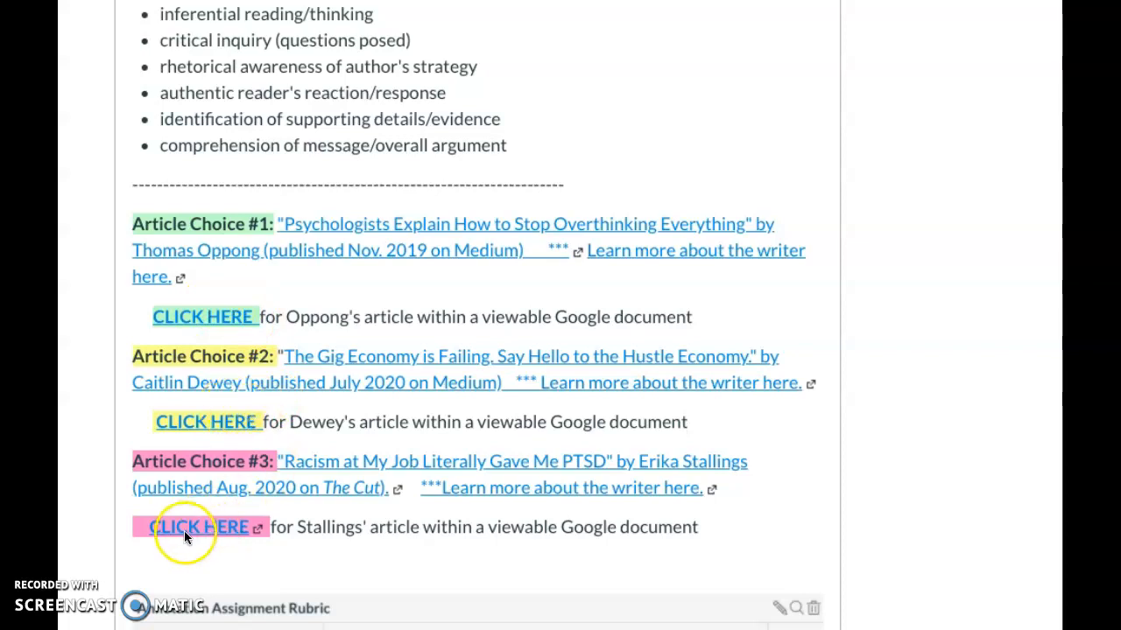
- Open the viewable Google document for Article Choice #2, "The Gig Economy is Failing," and skim its opening paragraphs
click(189, 421)
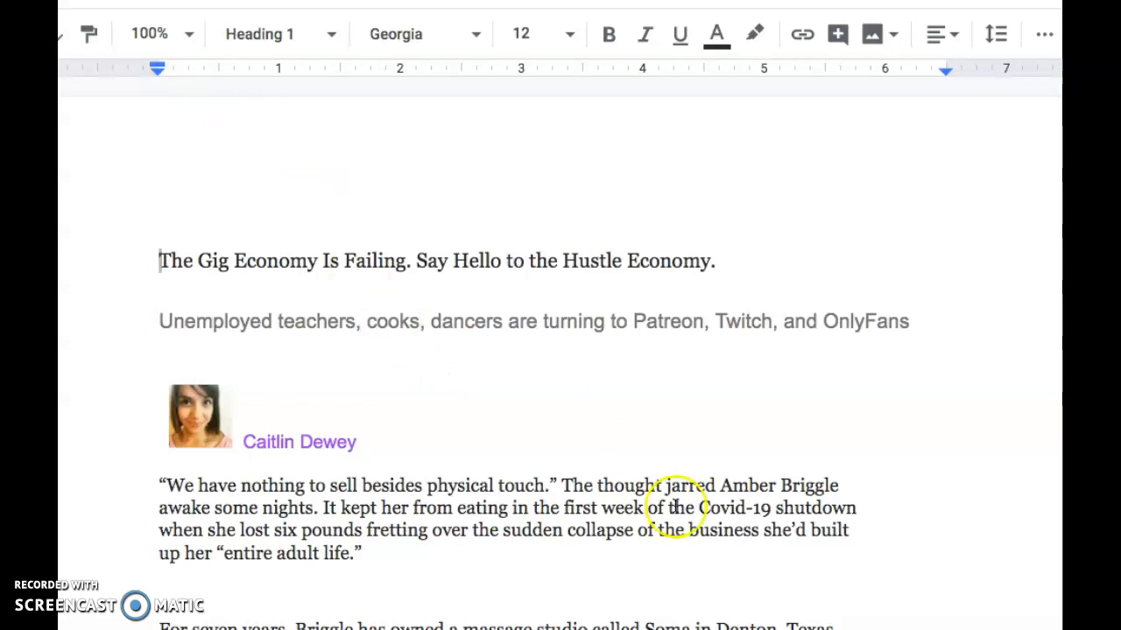
scroll(905, 516, down, 6)
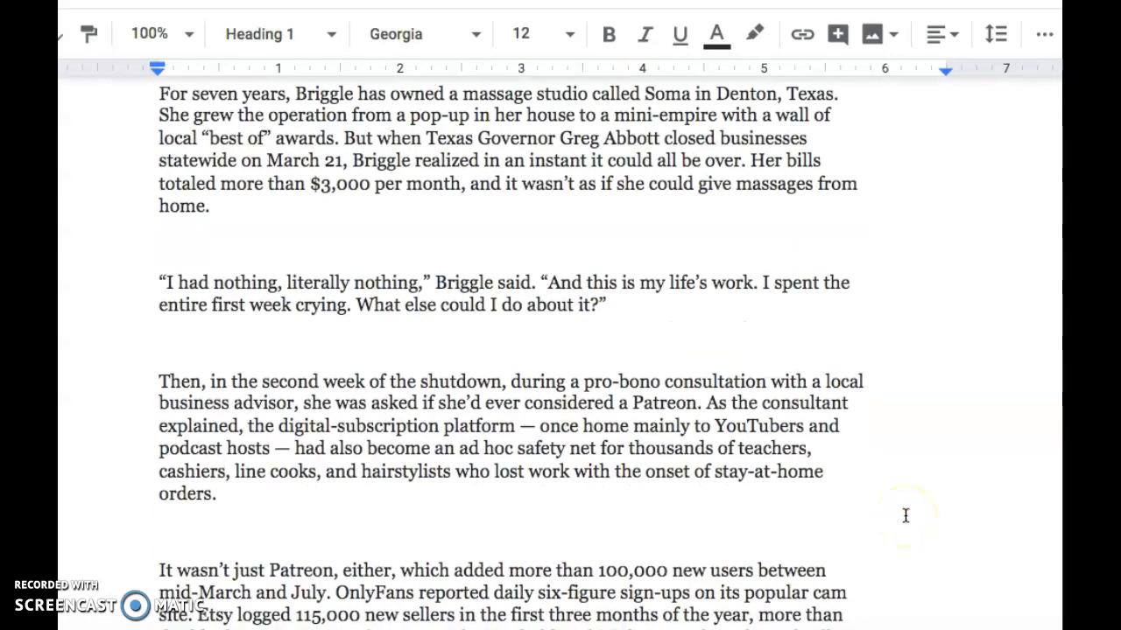
scroll(906, 516, up, 6)
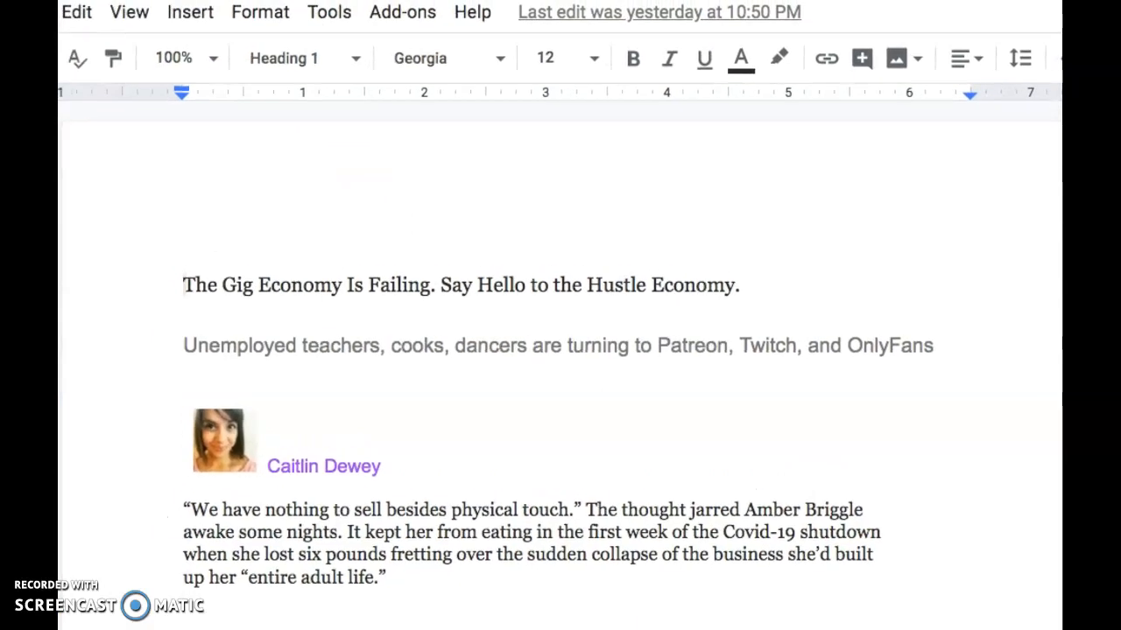
- Select the entire article in the shared document and copy it
click(81, 14)
click(169, 361)
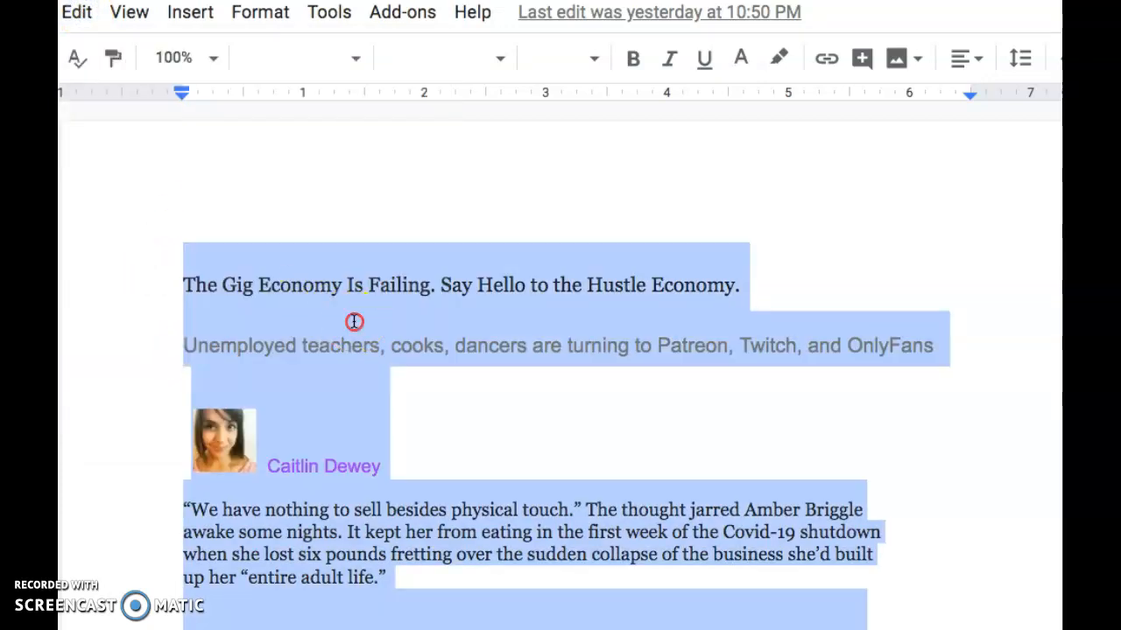
right_click(318, 276)
click(381, 106)
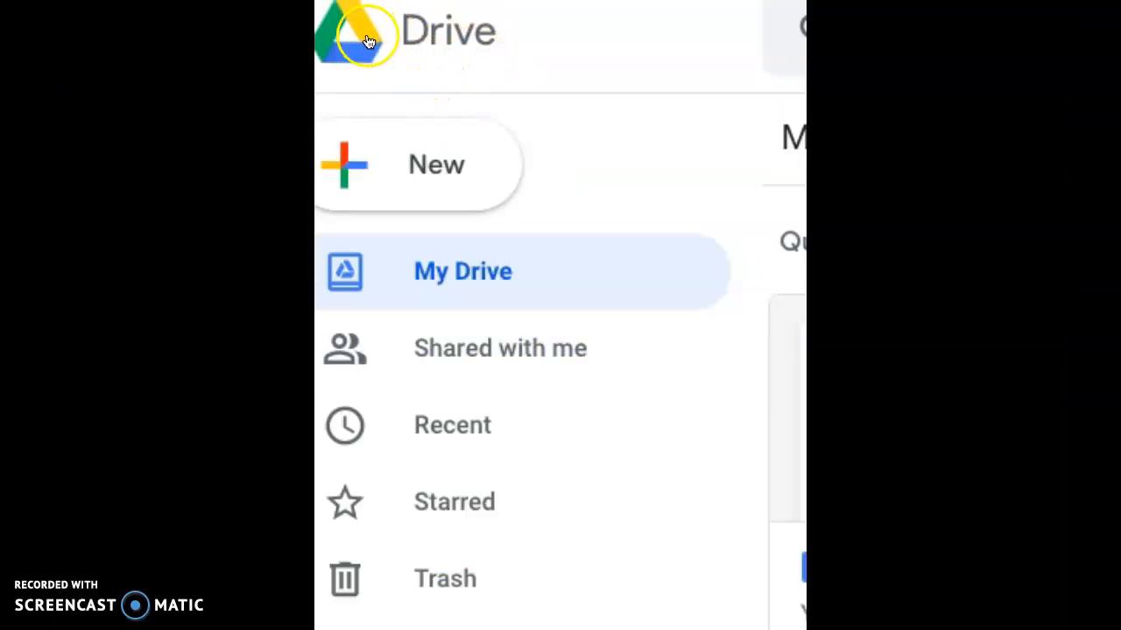
- In Google Drive, create a new Google Docs document and paste the copied article into it
click(442, 164)
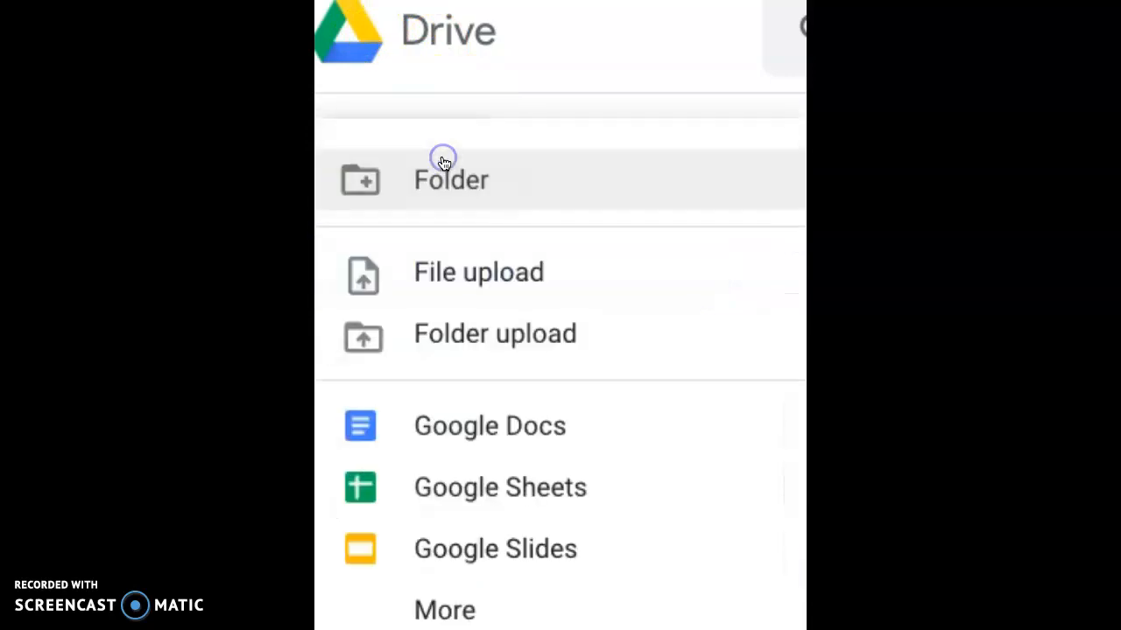
click(482, 426)
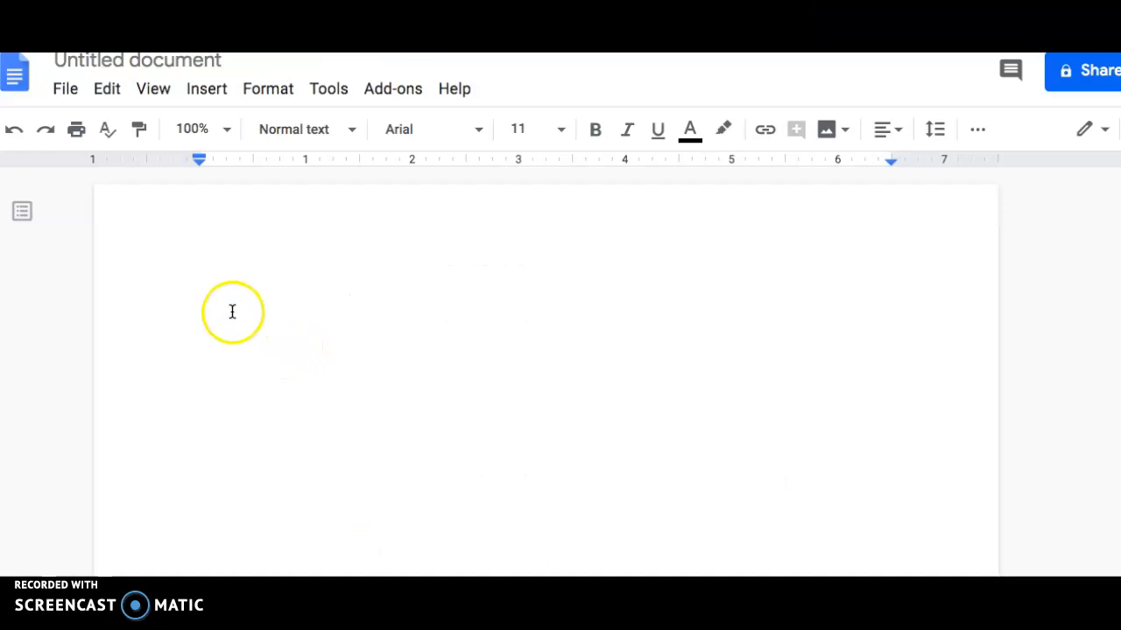
click(225, 307)
key(ctrl+v)
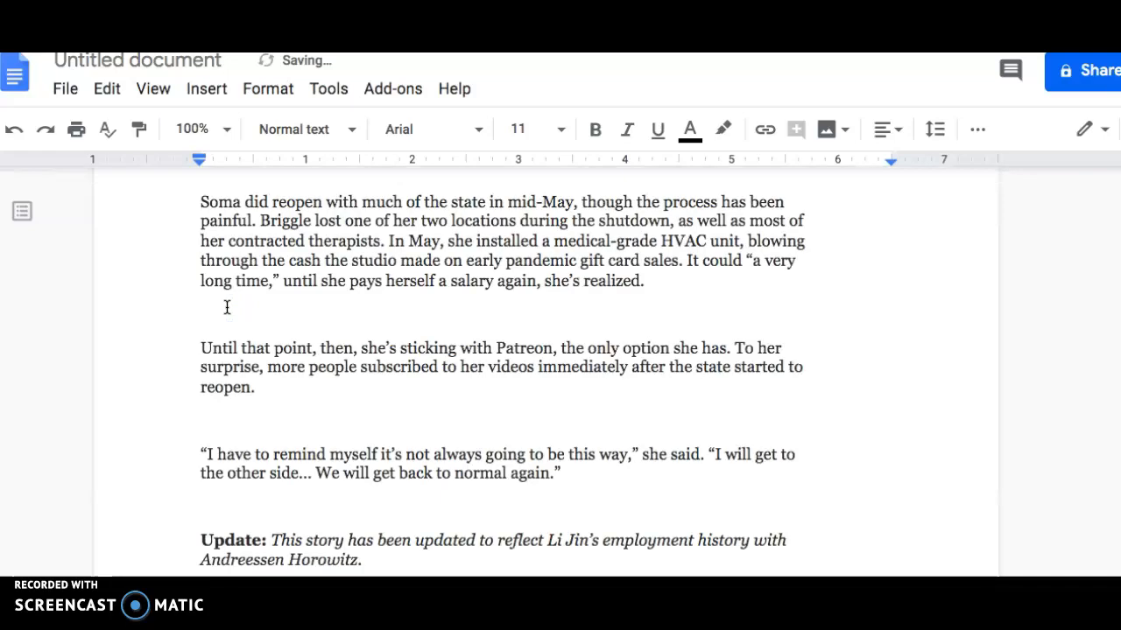
- Name the new document "The Gig Economy Is Failing"
click(358, 350)
scroll(353, 351, up, 2)
scroll(353, 350, up, 20)
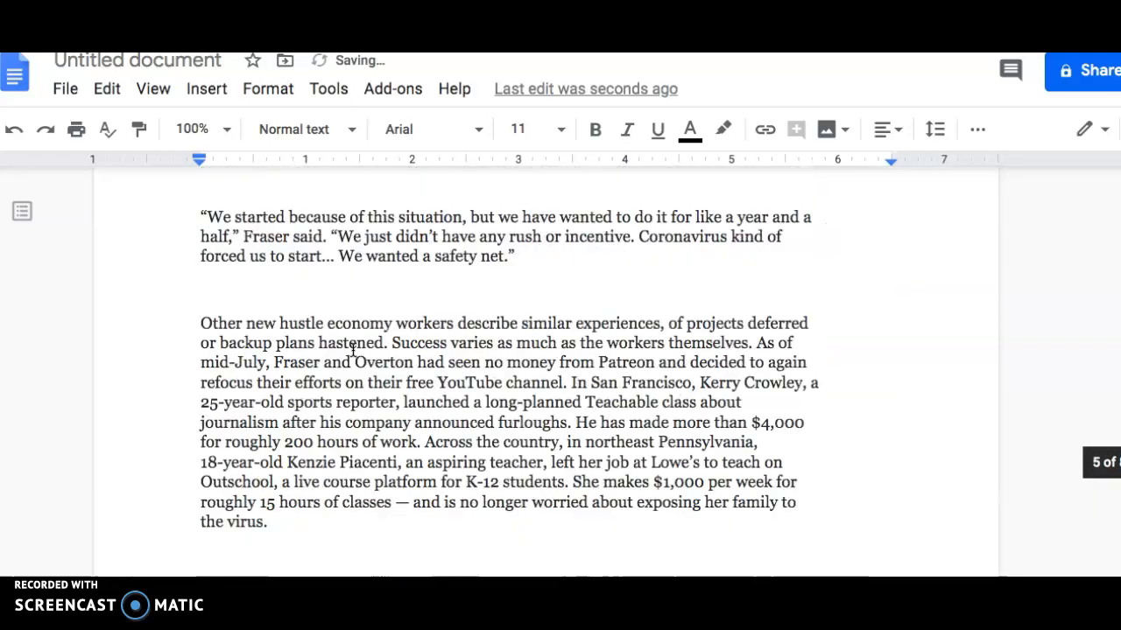
scroll(353, 351, up, 15)
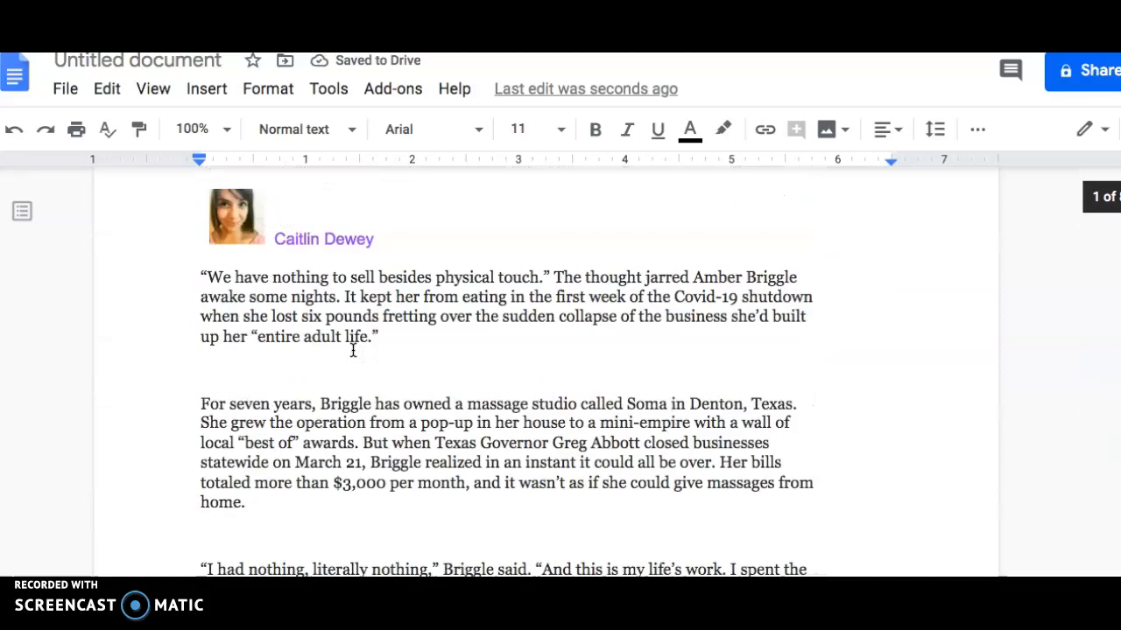
scroll(352, 350, up, 3)
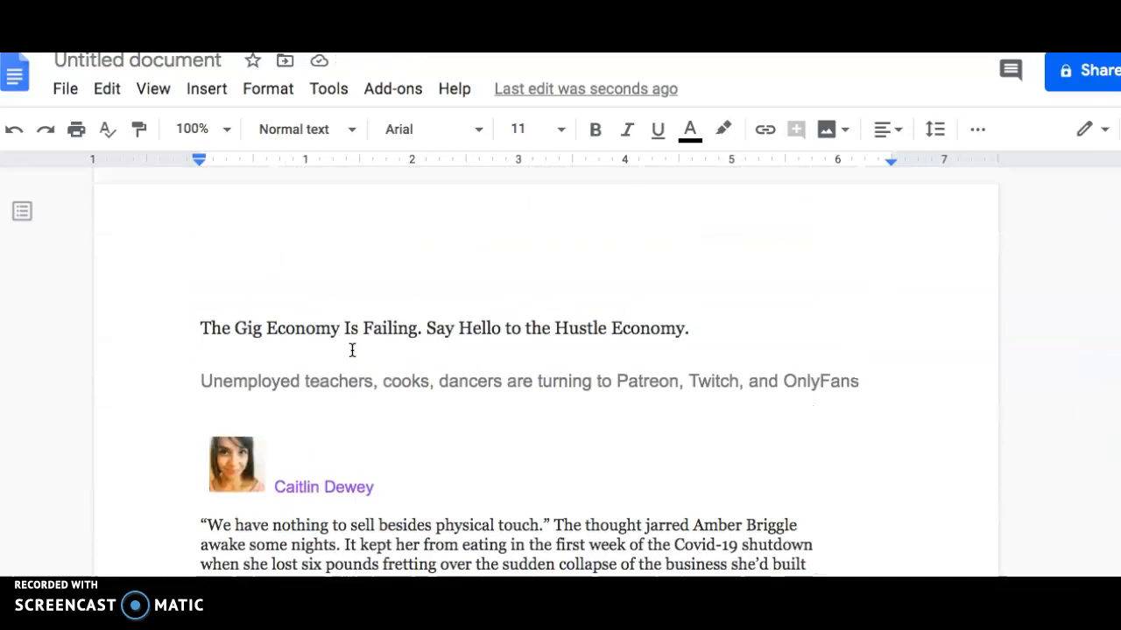
click(136, 59)
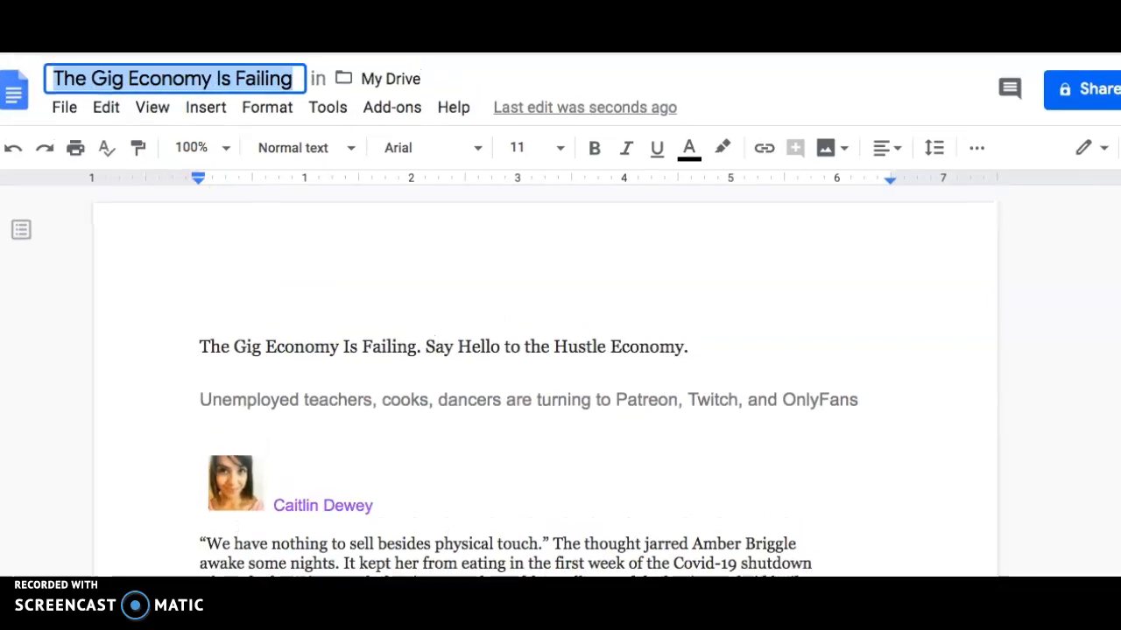
click(323, 372)
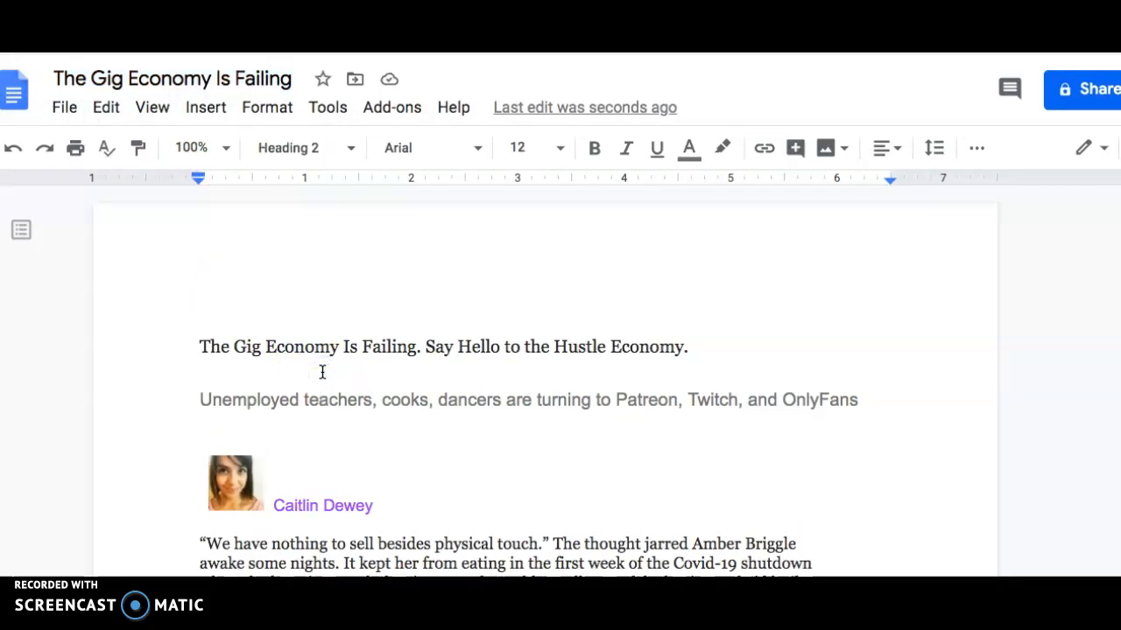
- Add a comment to the article's opening paragraph asking "Sell what kinds of products?" and what is meant here
scroll(805, 432, down, 3)
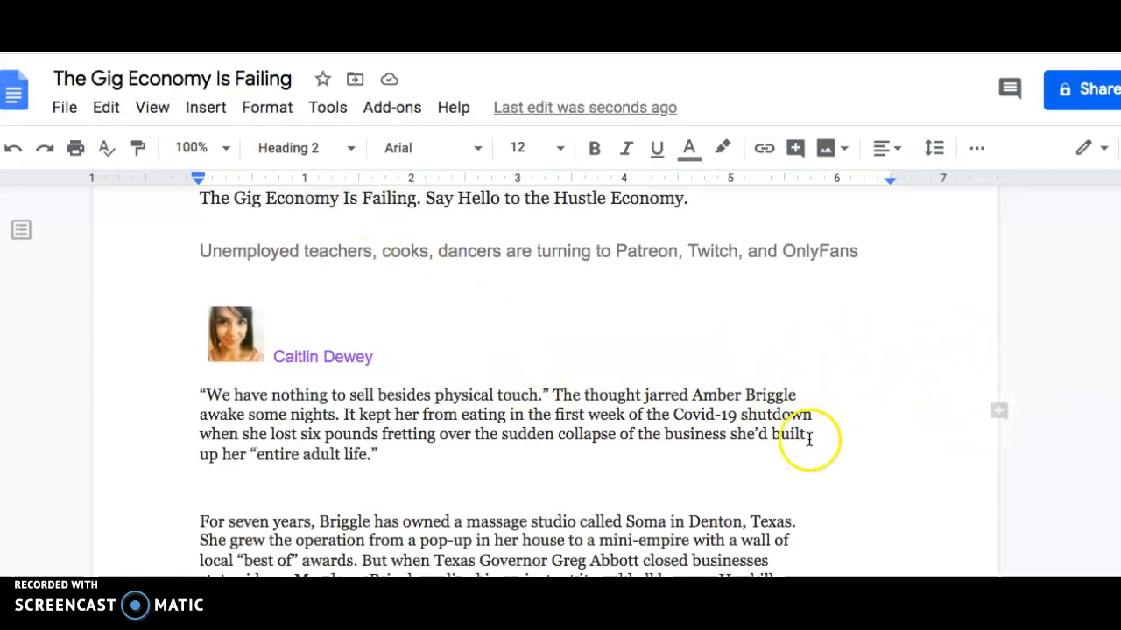
scroll(883, 467, down, 2)
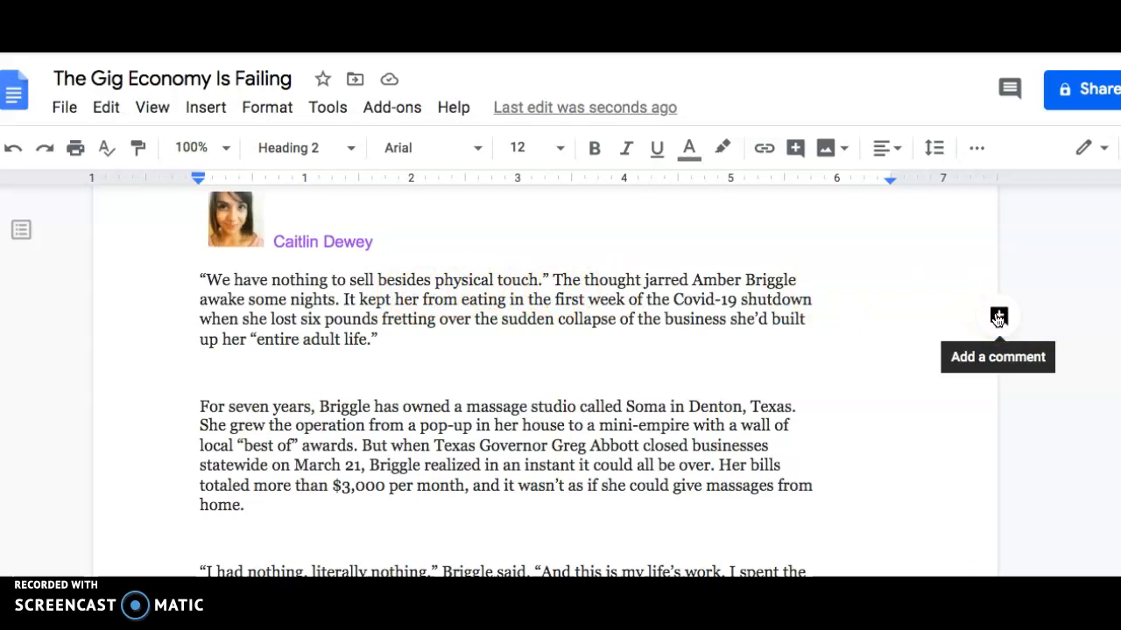
click(999, 317)
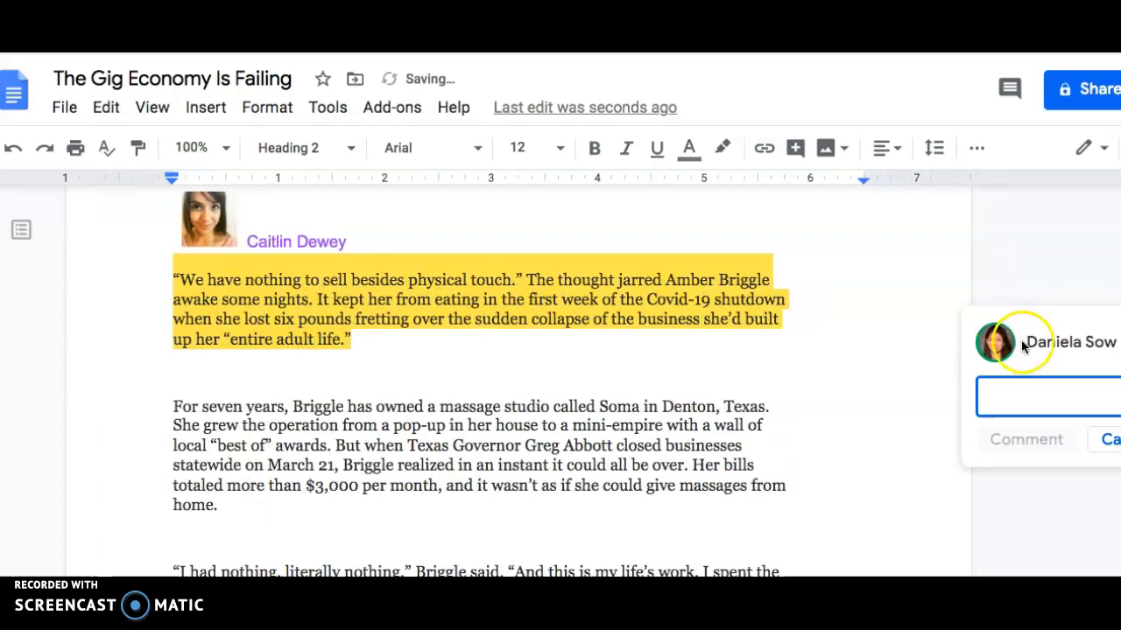
text(Sel)
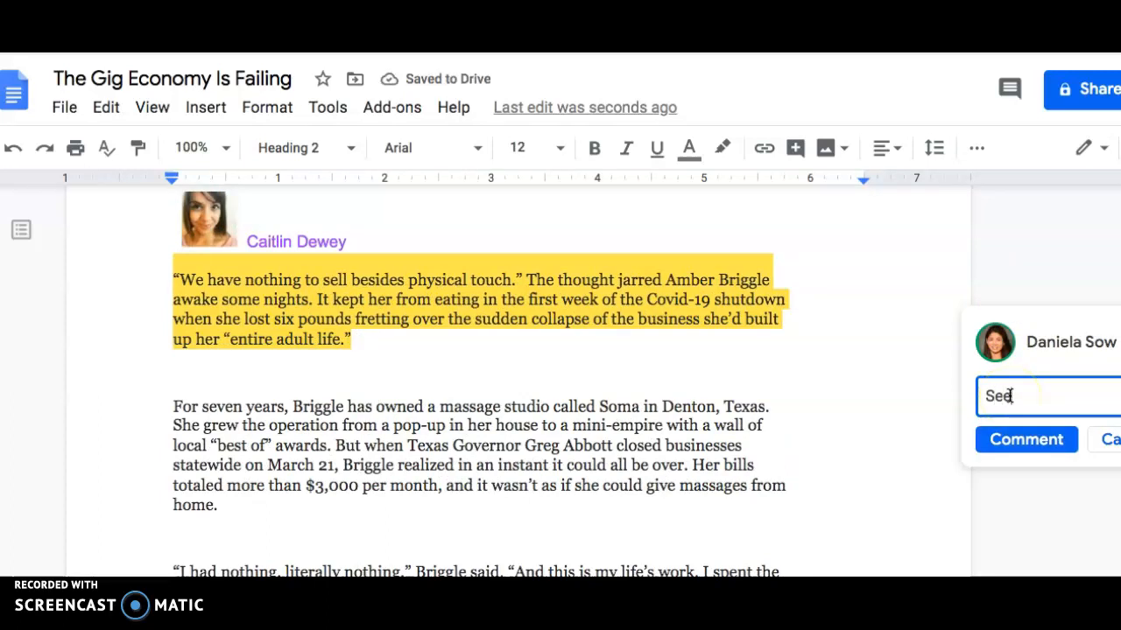
text(l what kinds of produ)
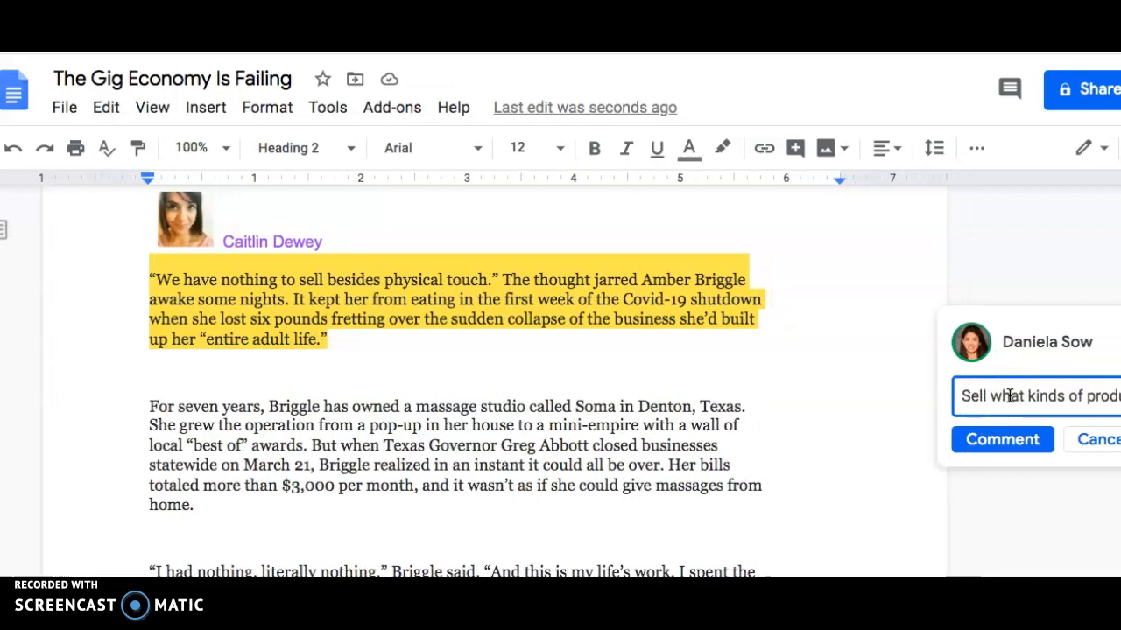
text(cts? What meant)
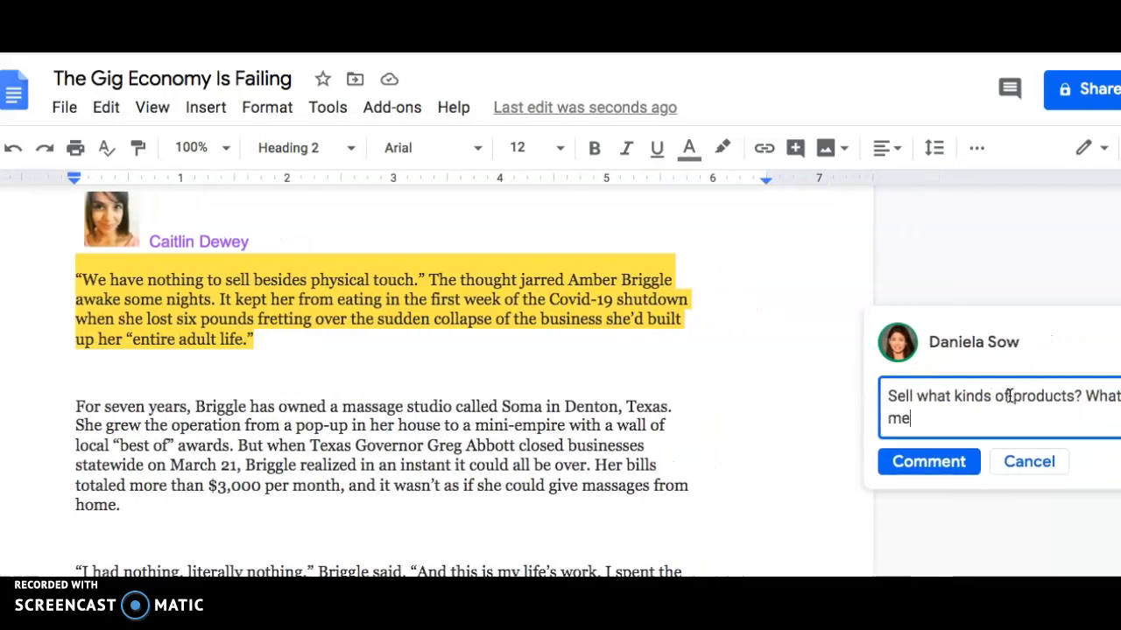
text( here?)
click(926, 464)
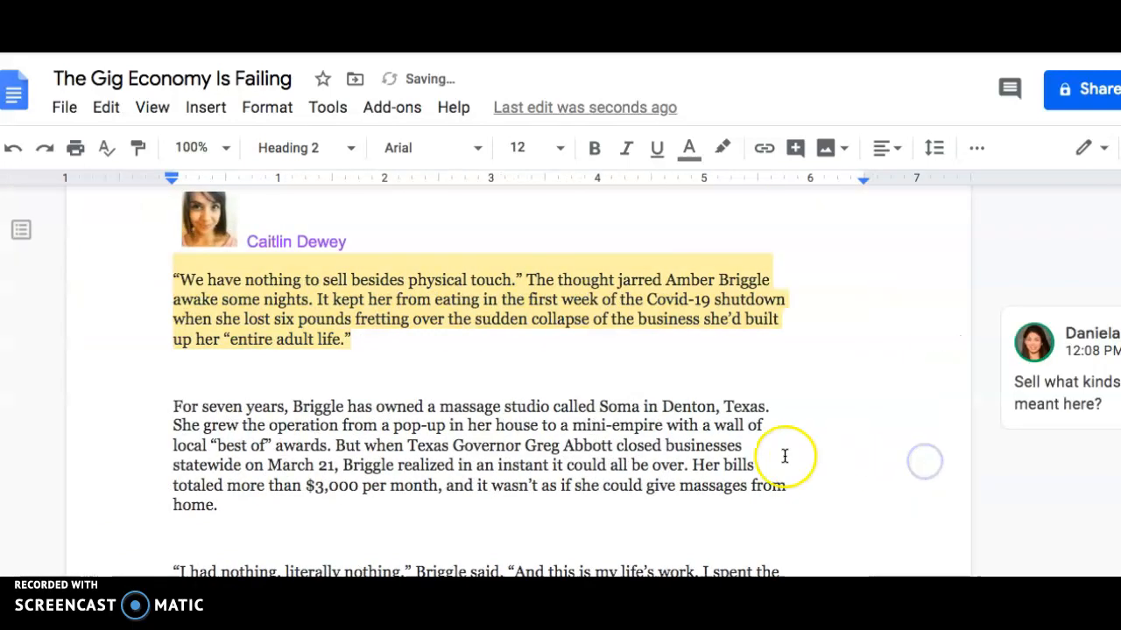
- Start a comment on the paragraph beginning "For seven years" with the text "personal testimony. she was affected by the shut-down and health crisis."
scroll(785, 455, down, 1)
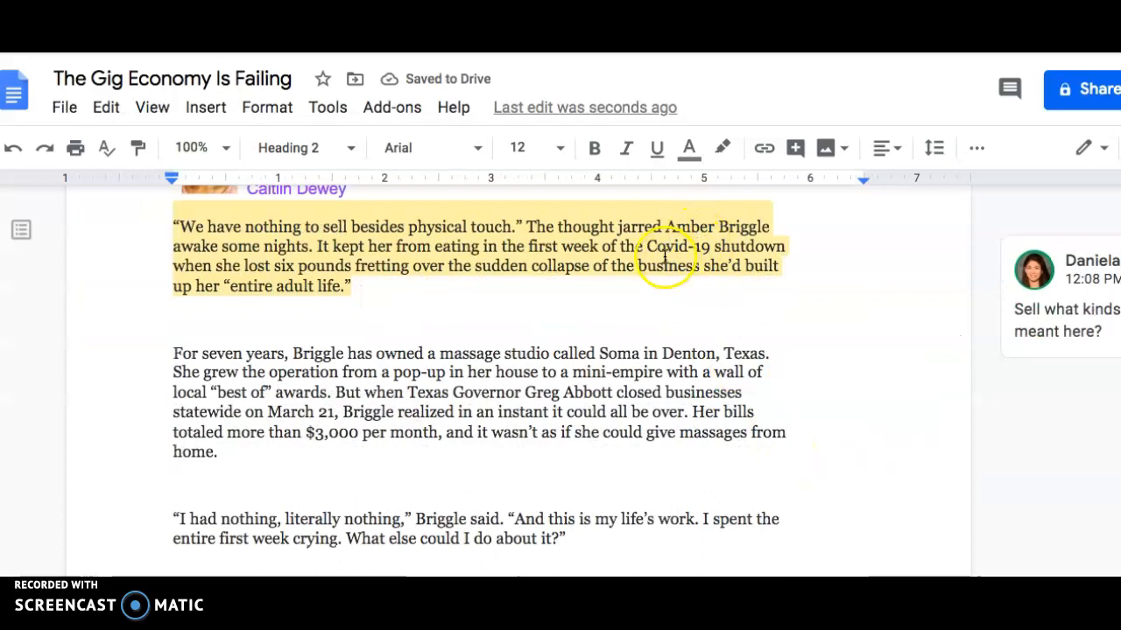
mouse_move(980, 438)
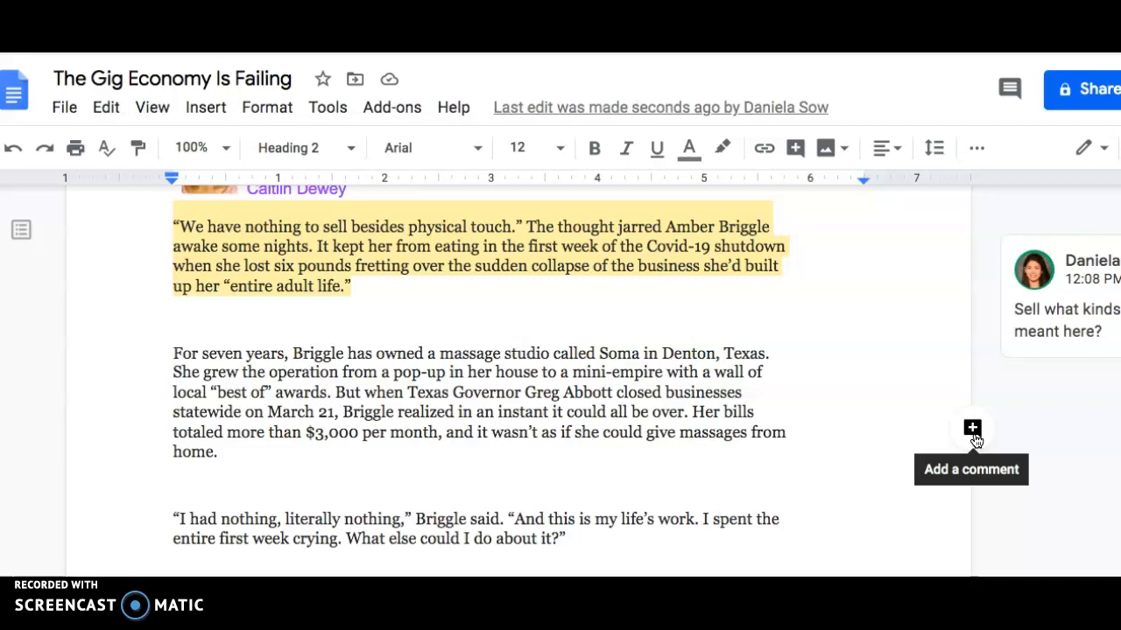
click(973, 430)
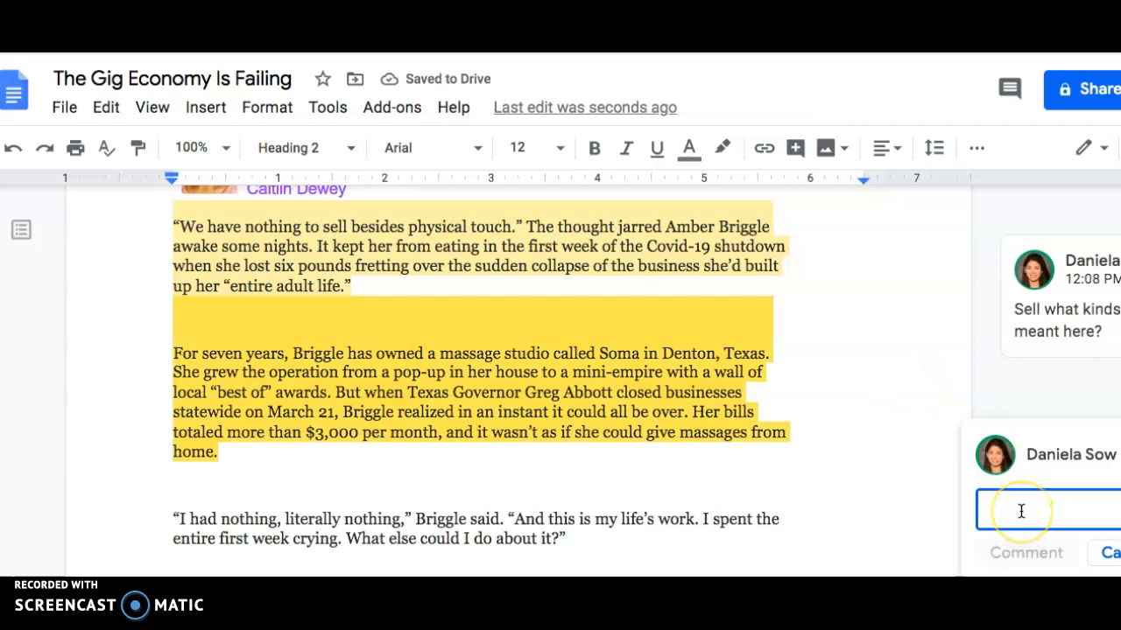
text(persona)
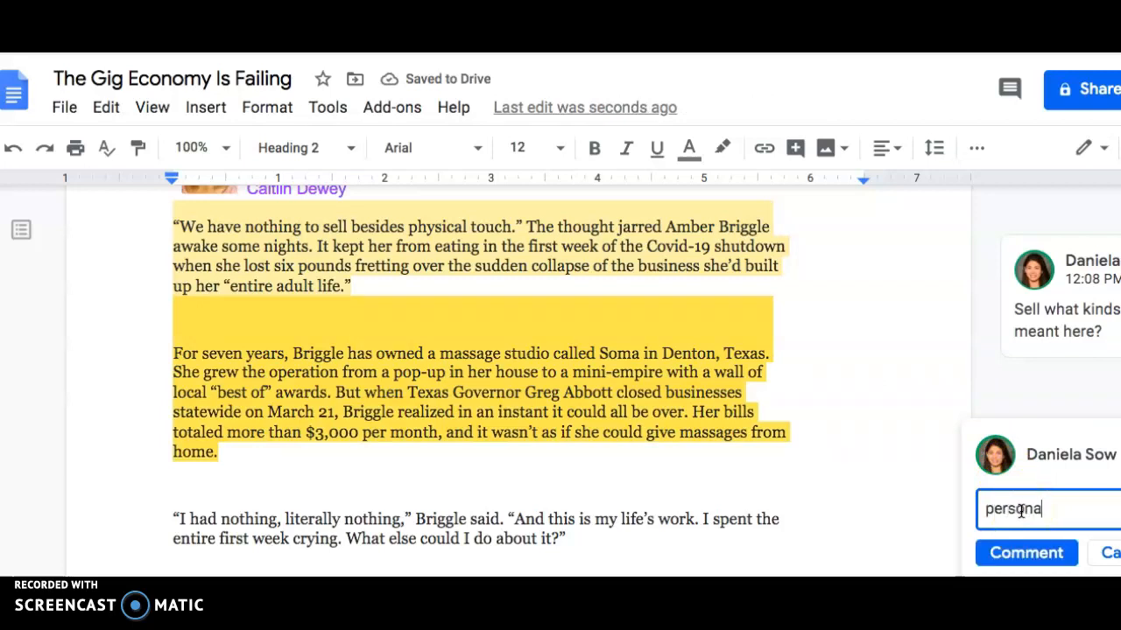
text(l testimony)
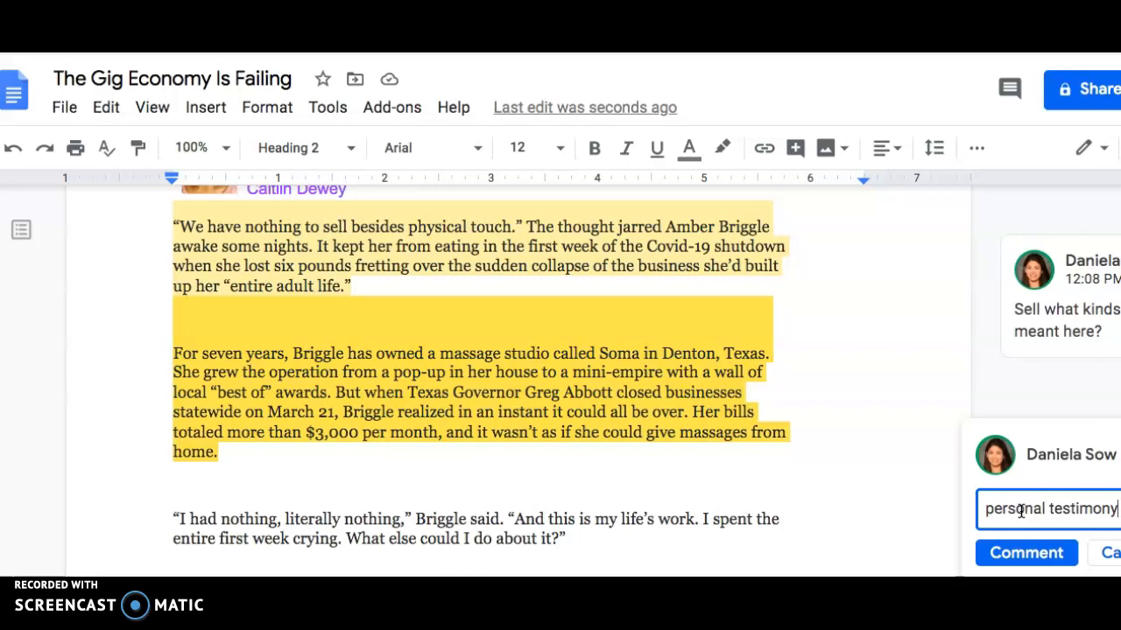
text(. she was a)
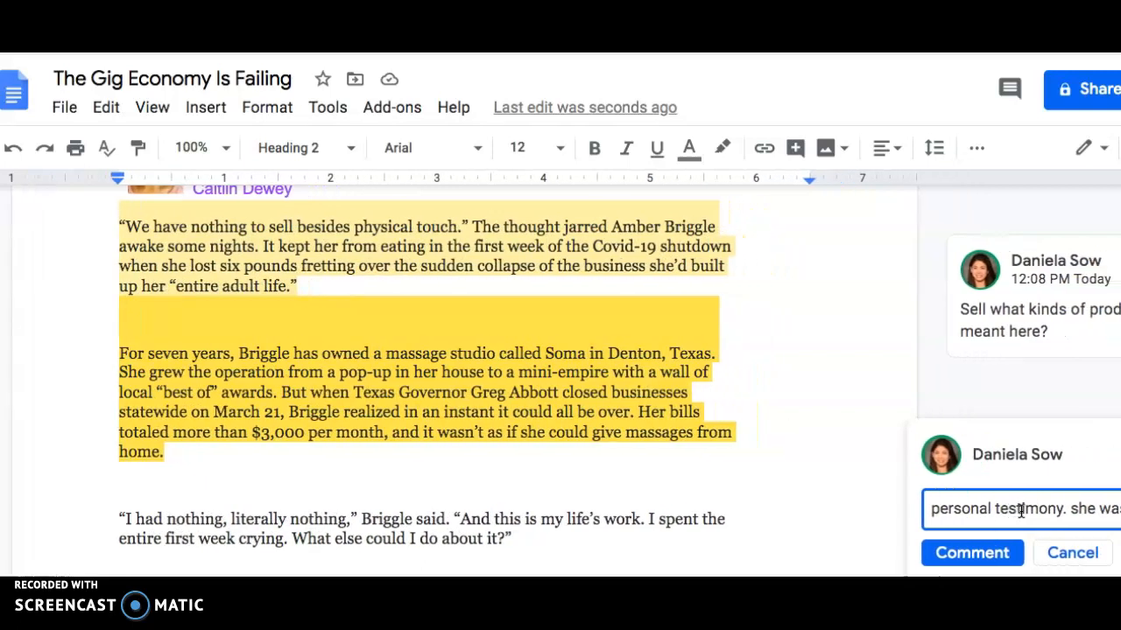
text(ffected by t)
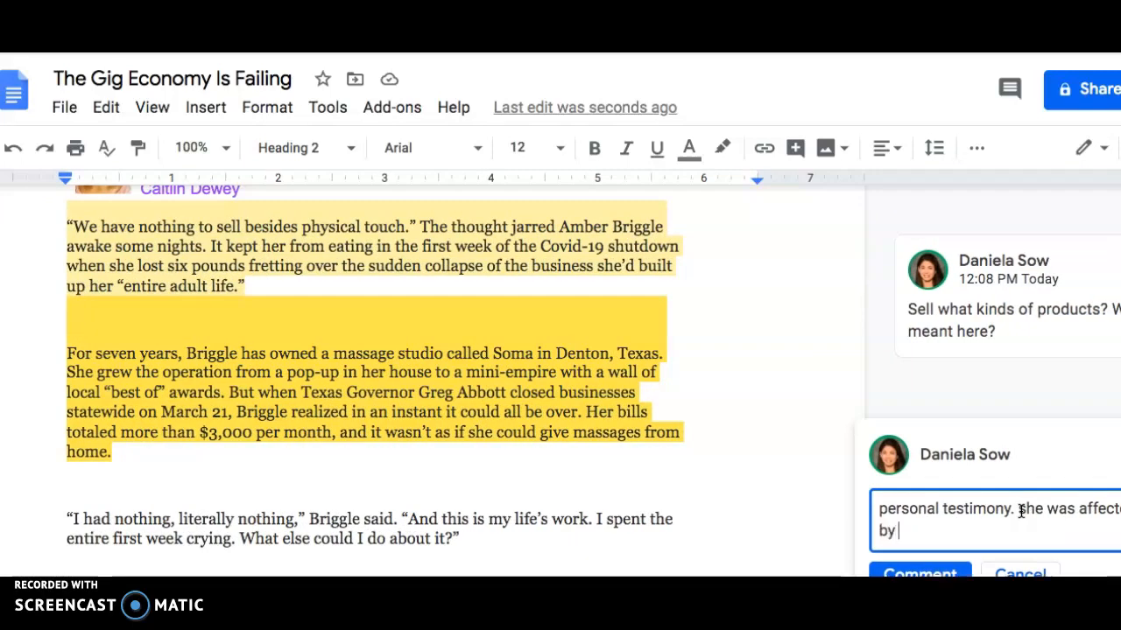
text(he shut-down)
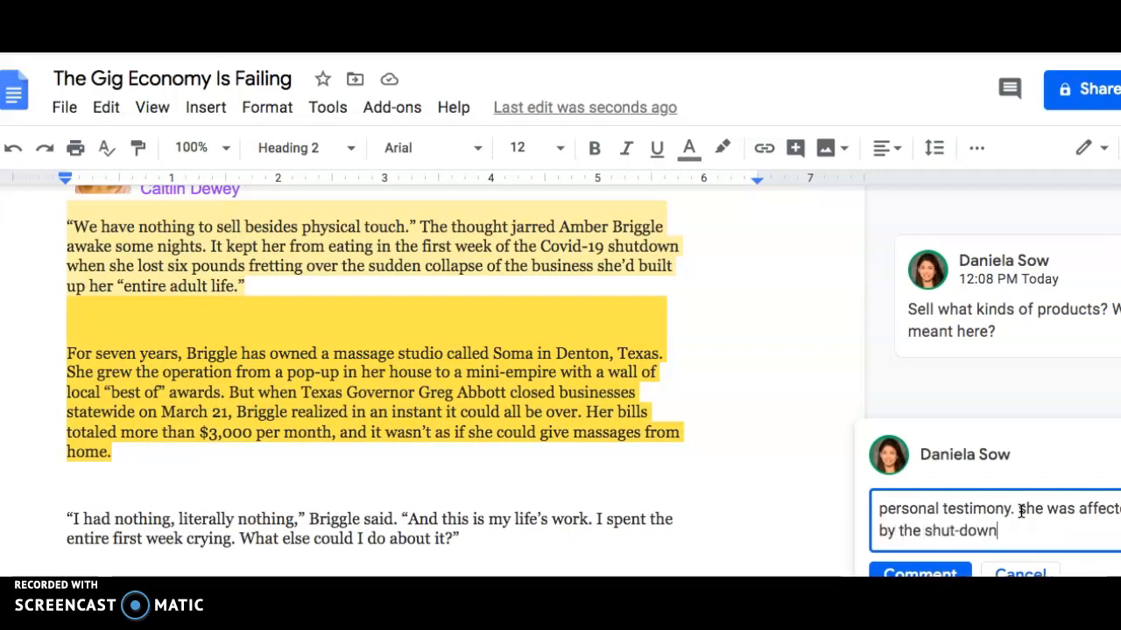
text( and health crisis.)
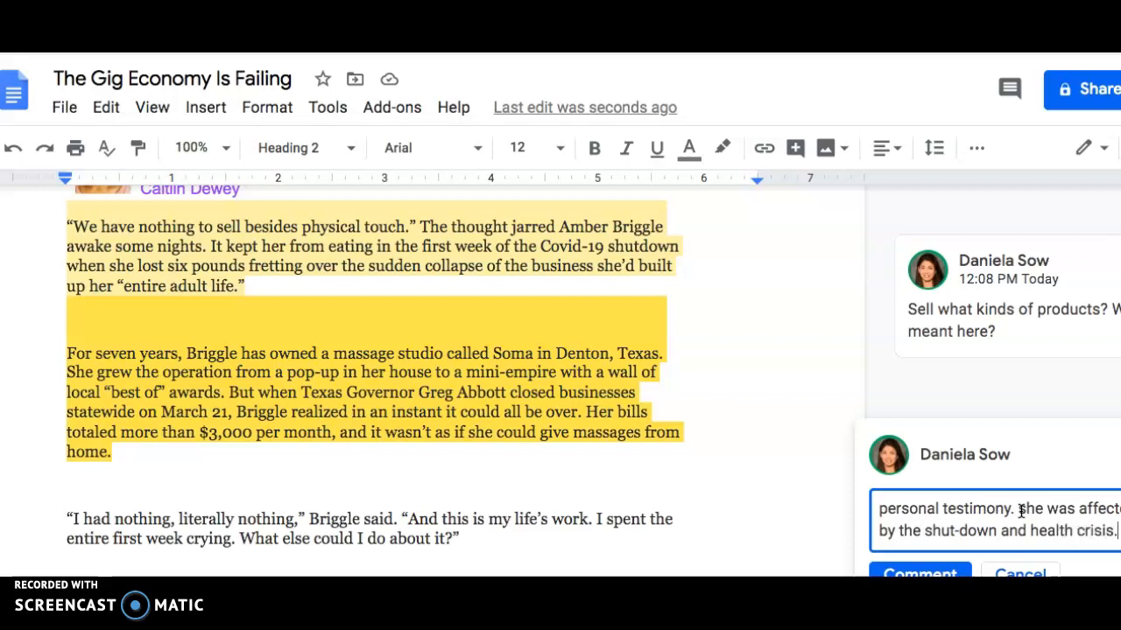
- Add "Wow! $3,000 per month? That would stress me out!" to the second paragraph's comment and post it
text(!)
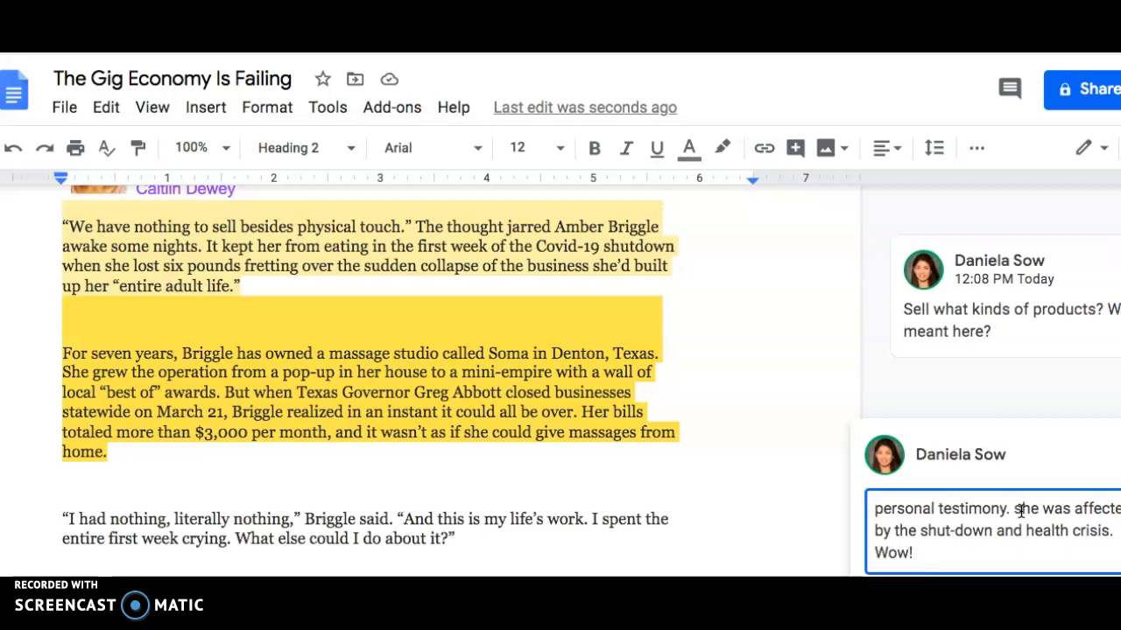
text( $3,000 per month? )
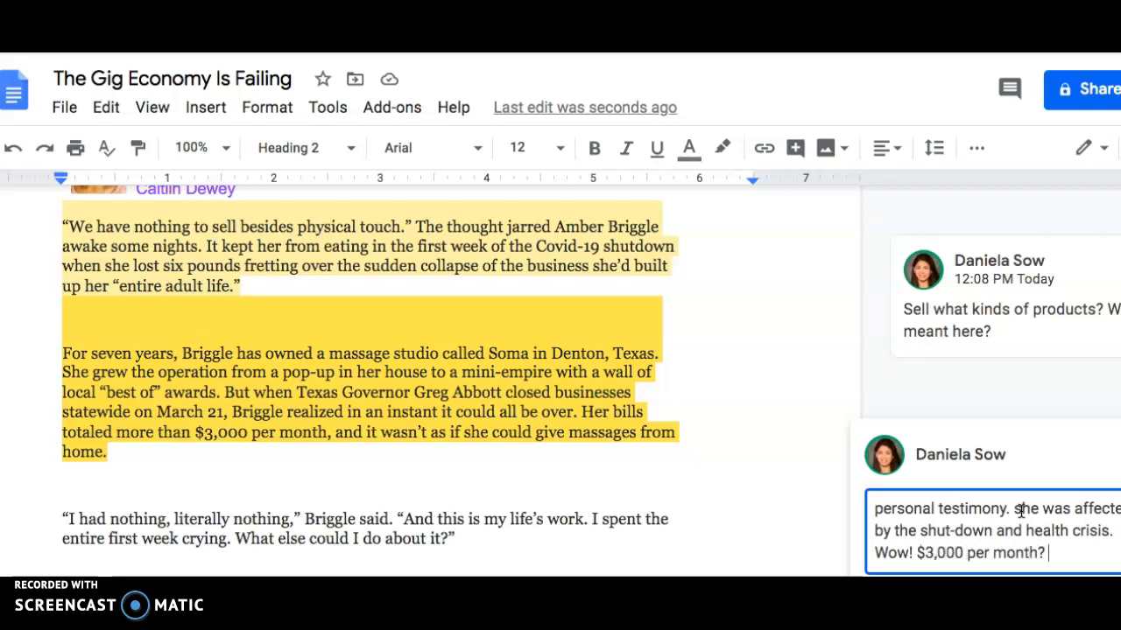
text( That would stress me out!)
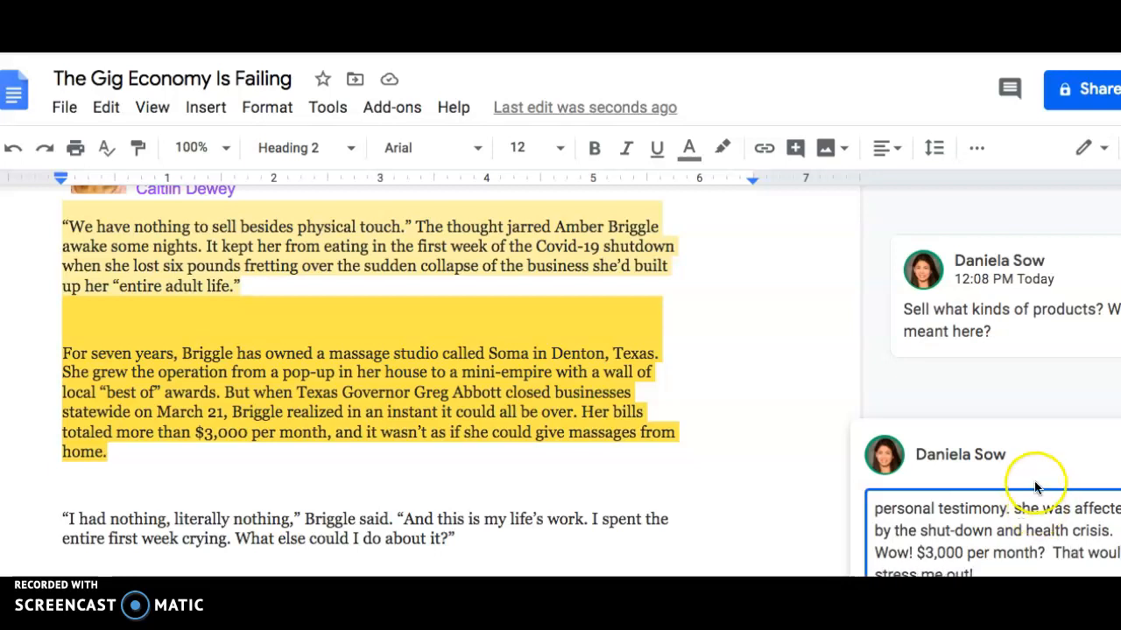
scroll(1033, 499, down, 1)
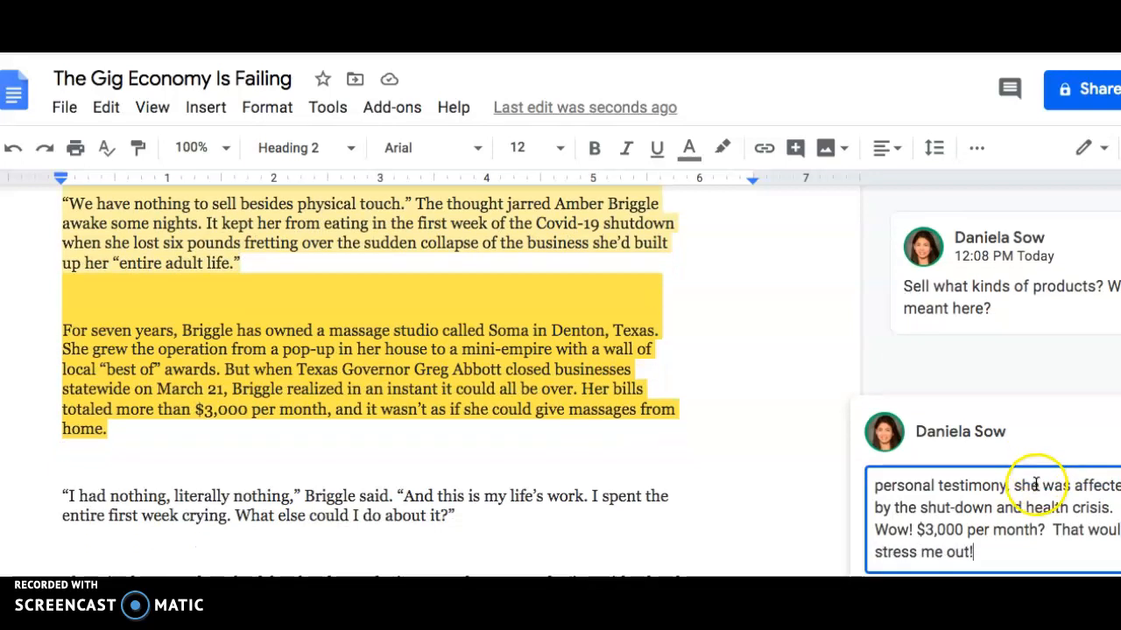
scroll(1068, 534, down, 1)
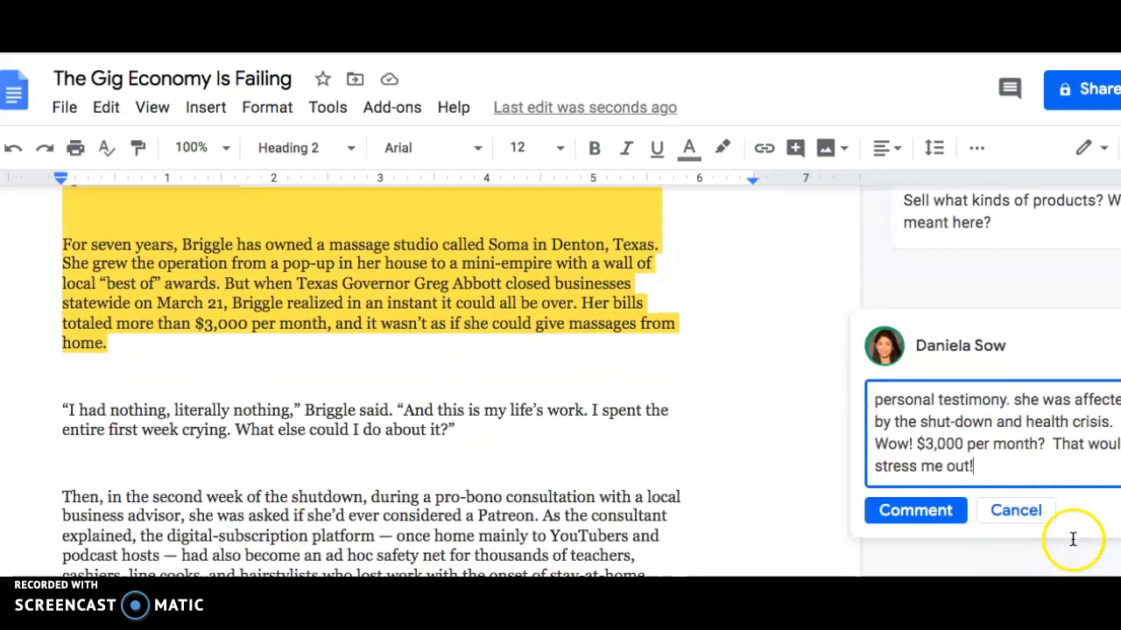
click(1113, 569)
click(954, 512)
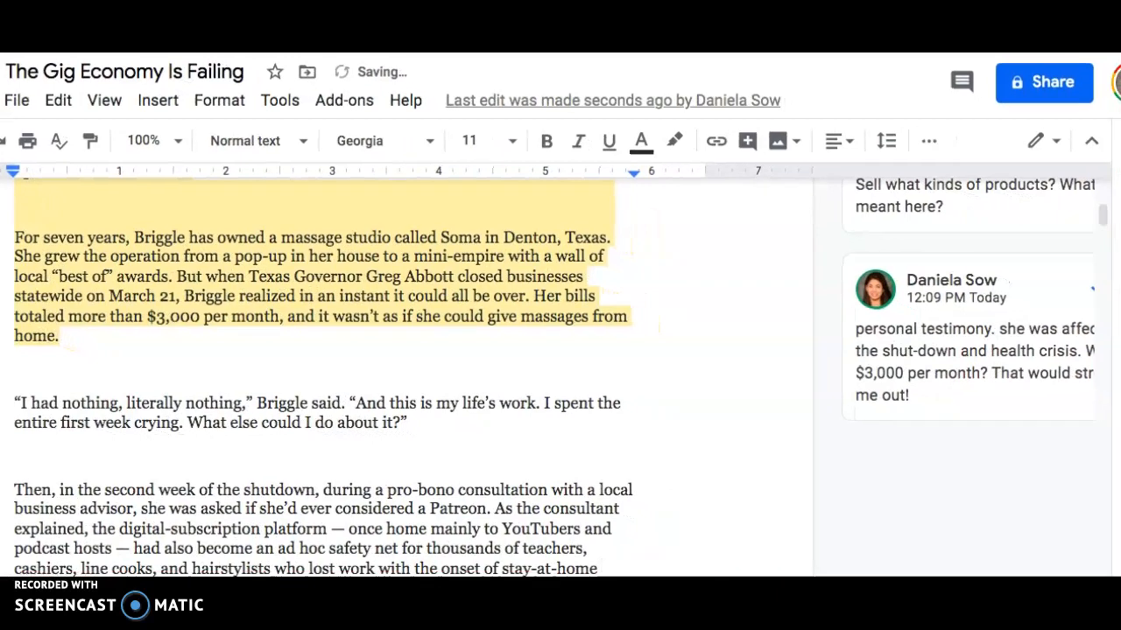
- Review the posted comments alongside the first two highlighted paragraphs of the article
scroll(982, 527, up, 1)
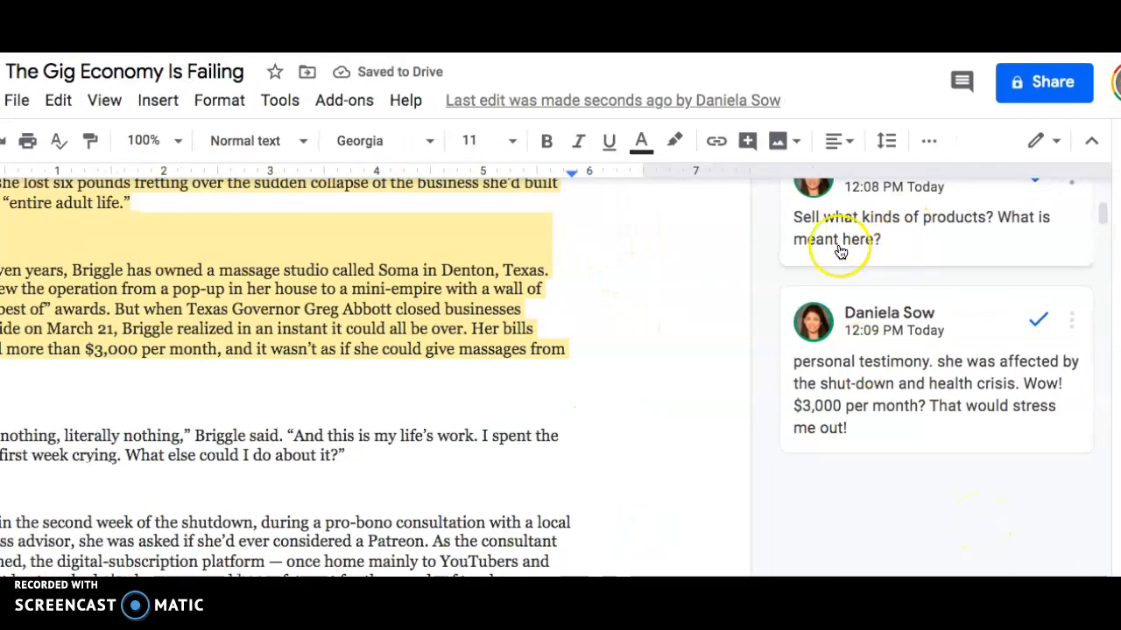
scroll(827, 355, up, 1)
scroll(665, 382, left, 2)
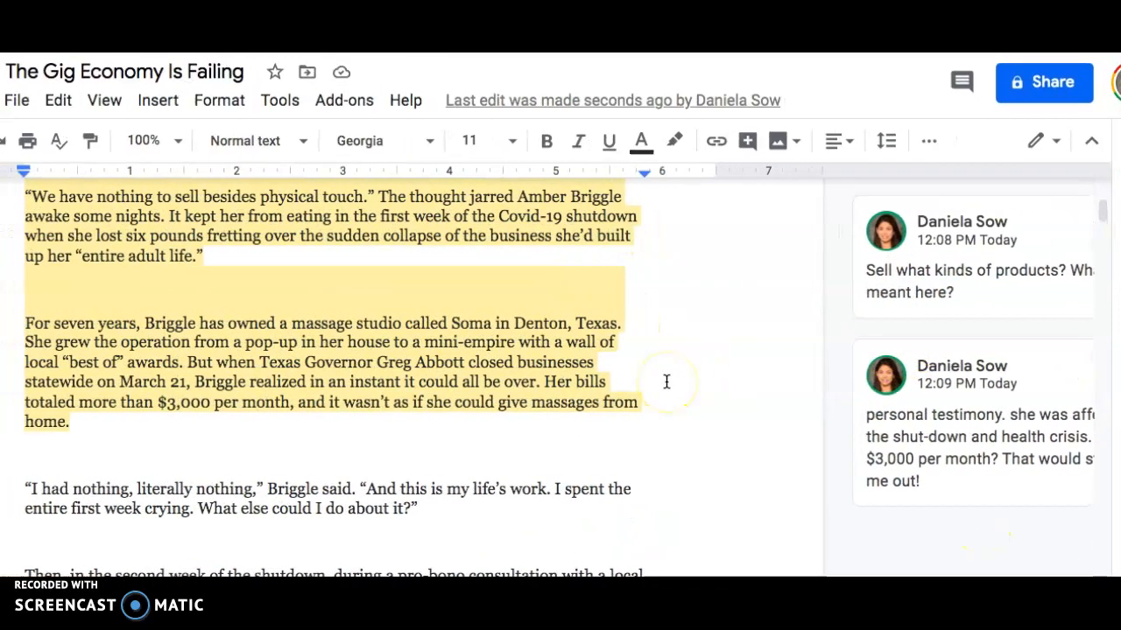
scroll(666, 383, right, 1)
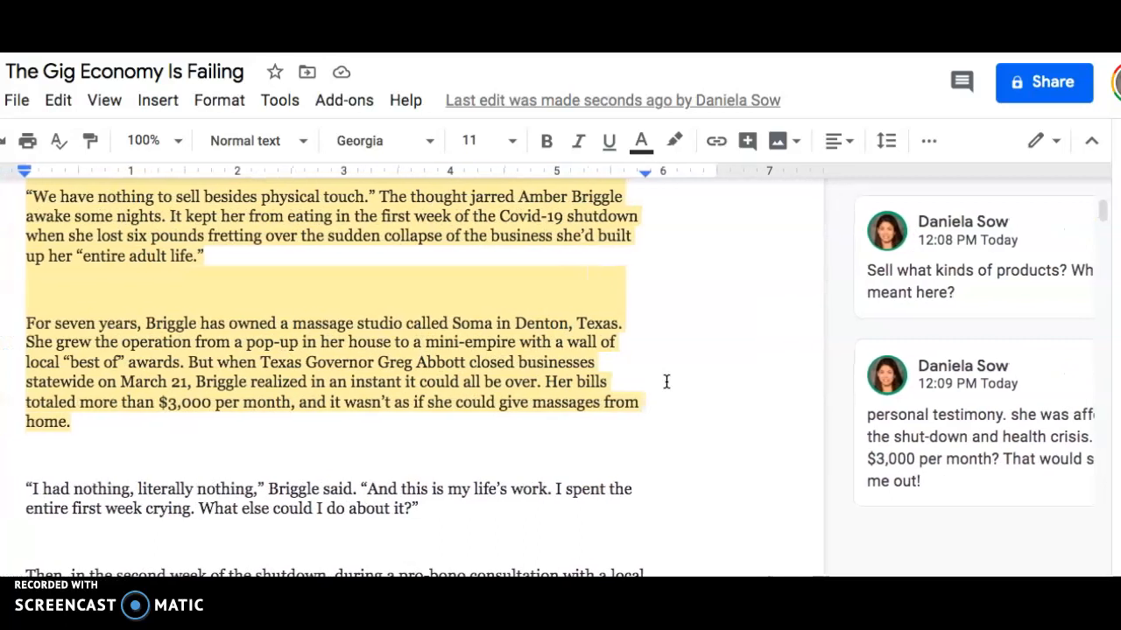
scroll(667, 382, right, 1)
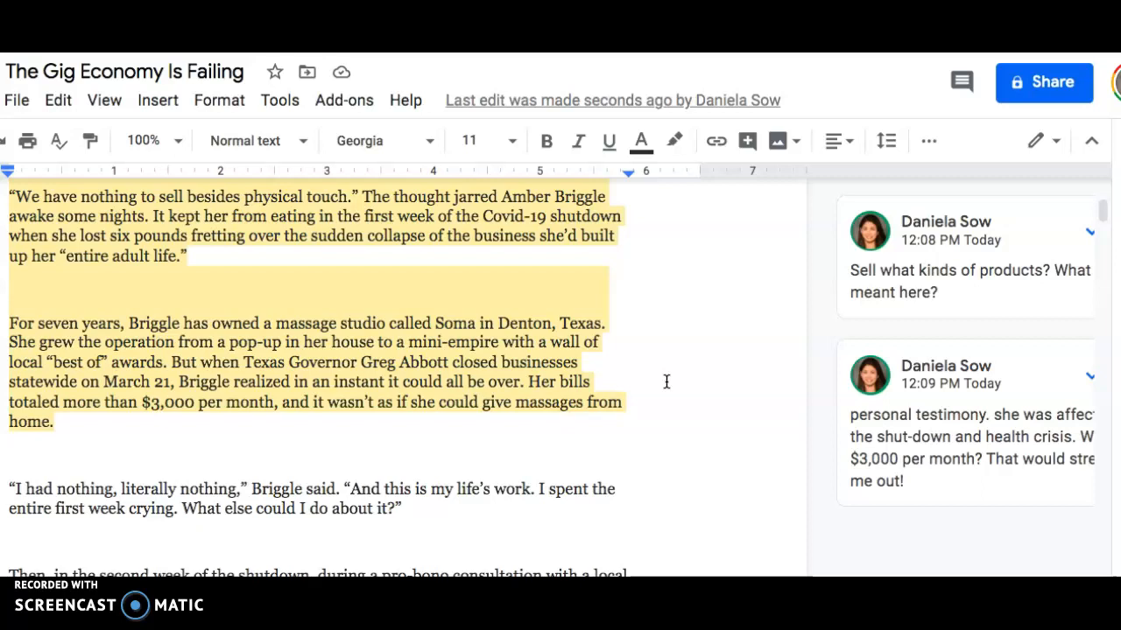
click(544, 385)
scroll(543, 386, left, 1)
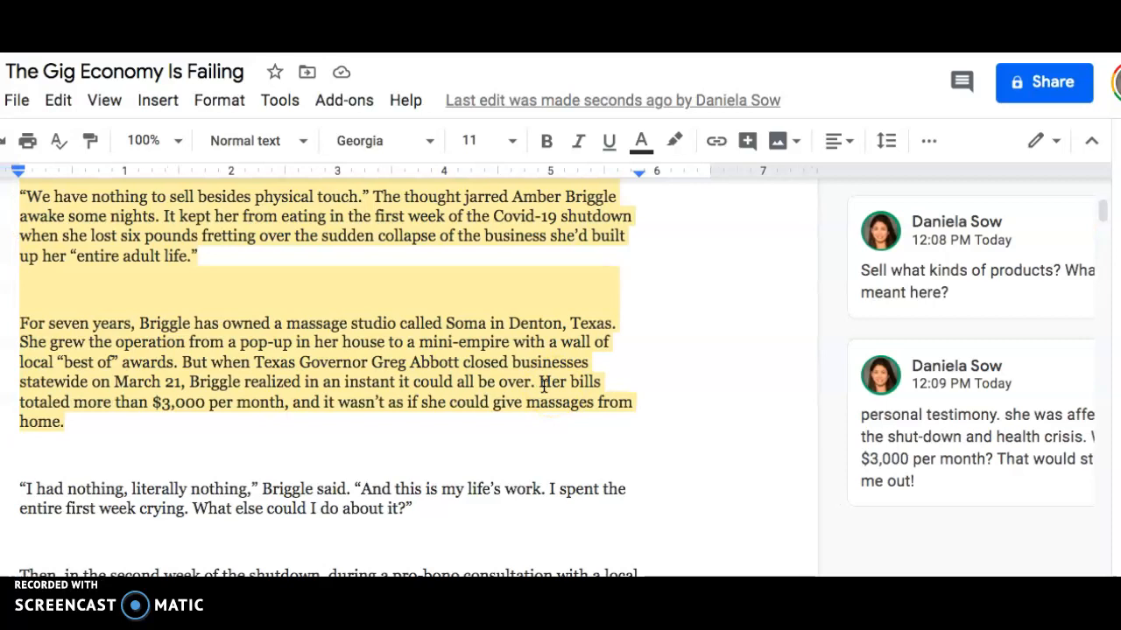
click(462, 411)
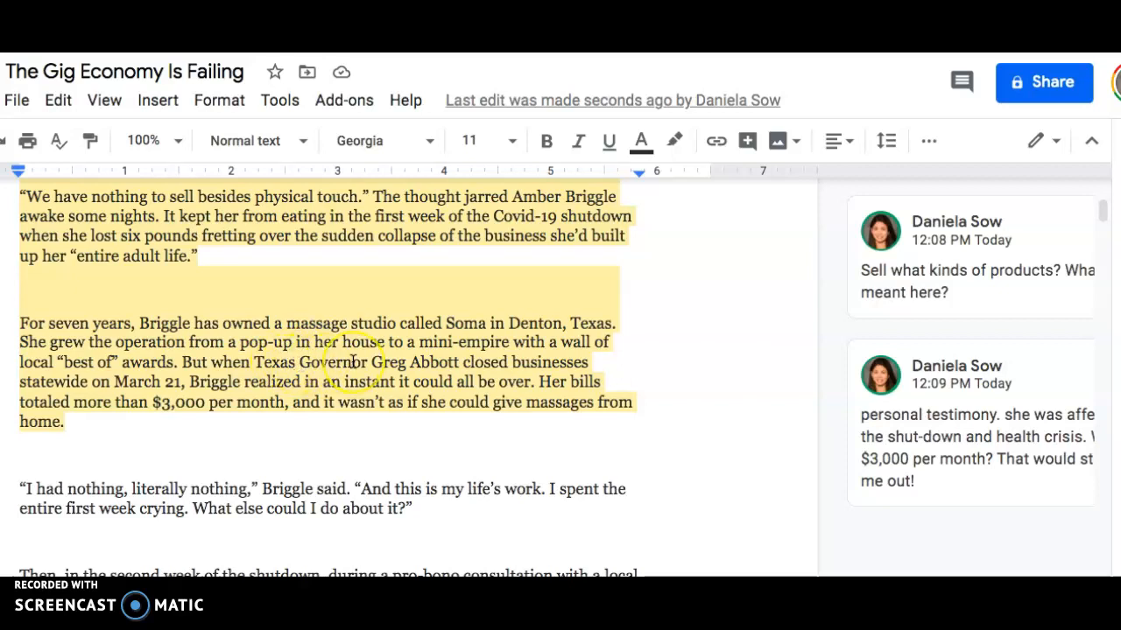
click(306, 382)
click(337, 393)
click(348, 333)
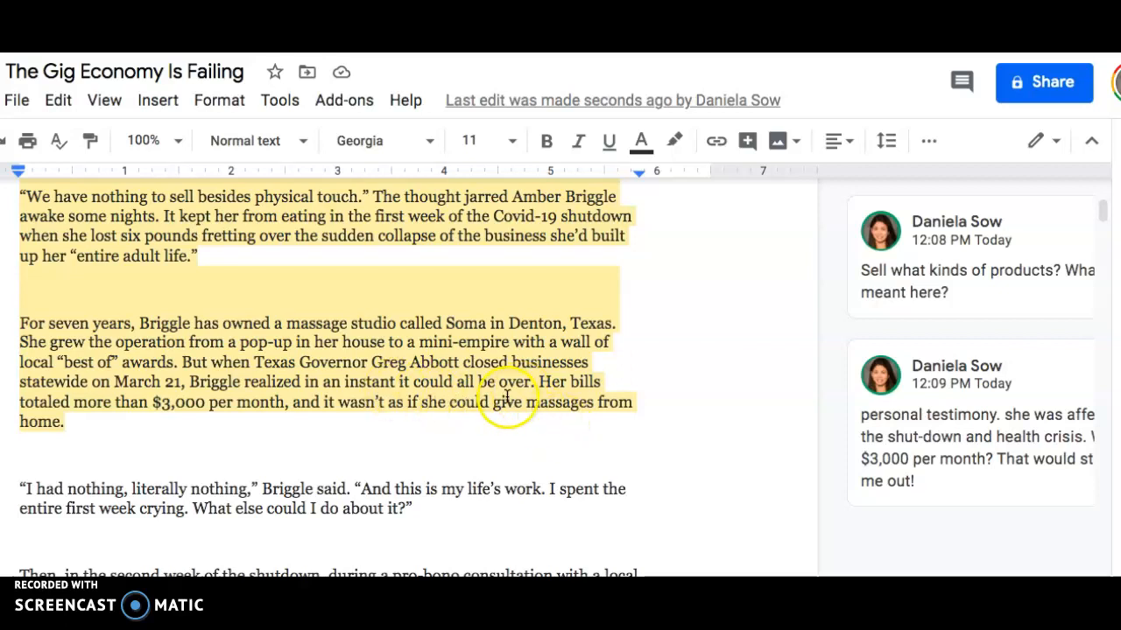
- Start a comment on the paragraph beginning "I had nothing, literally nothing" with the text "she feels a sense of helplessness"
scroll(486, 429, down, 1)
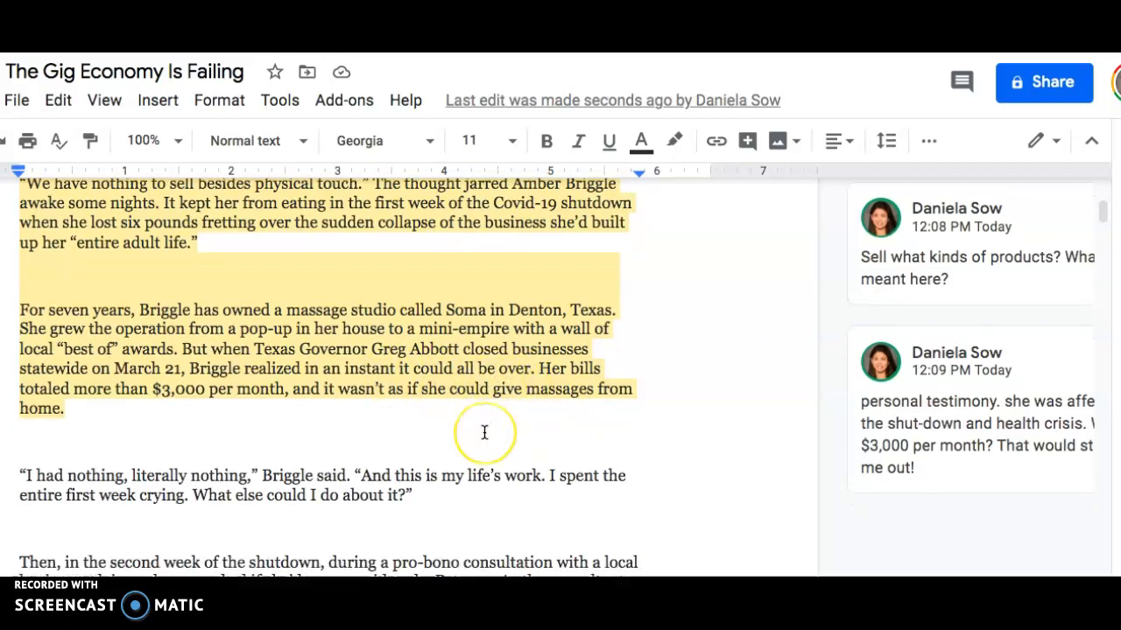
drag(272, 467, 377, 488)
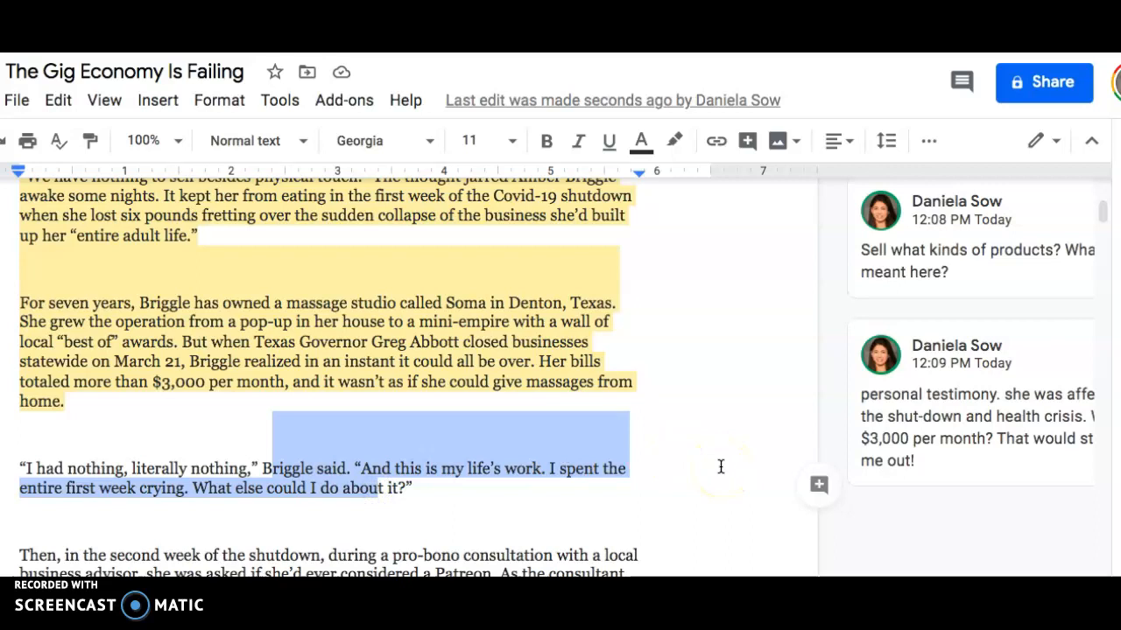
click(818, 485)
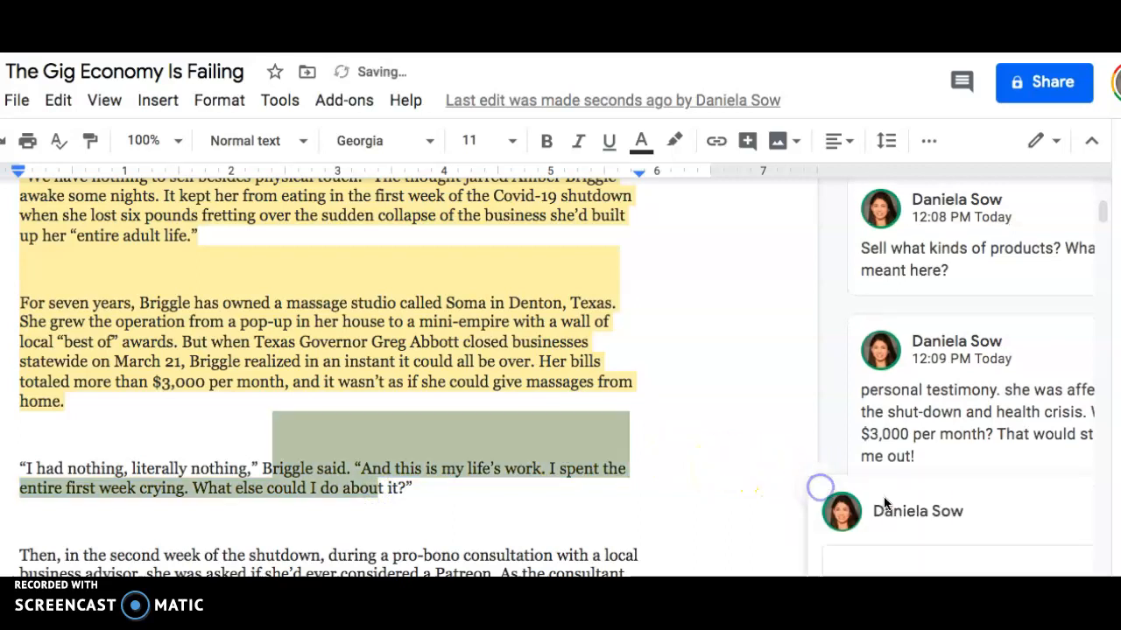
text(see)
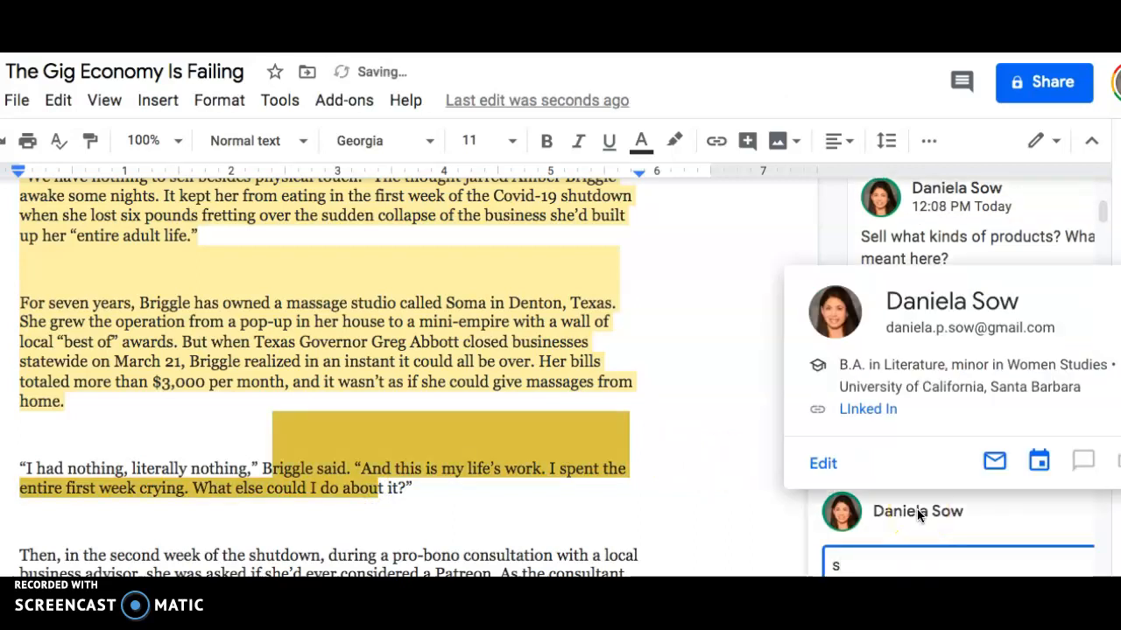
key(BackSpace)
key(BackSpace)
text(he seel)
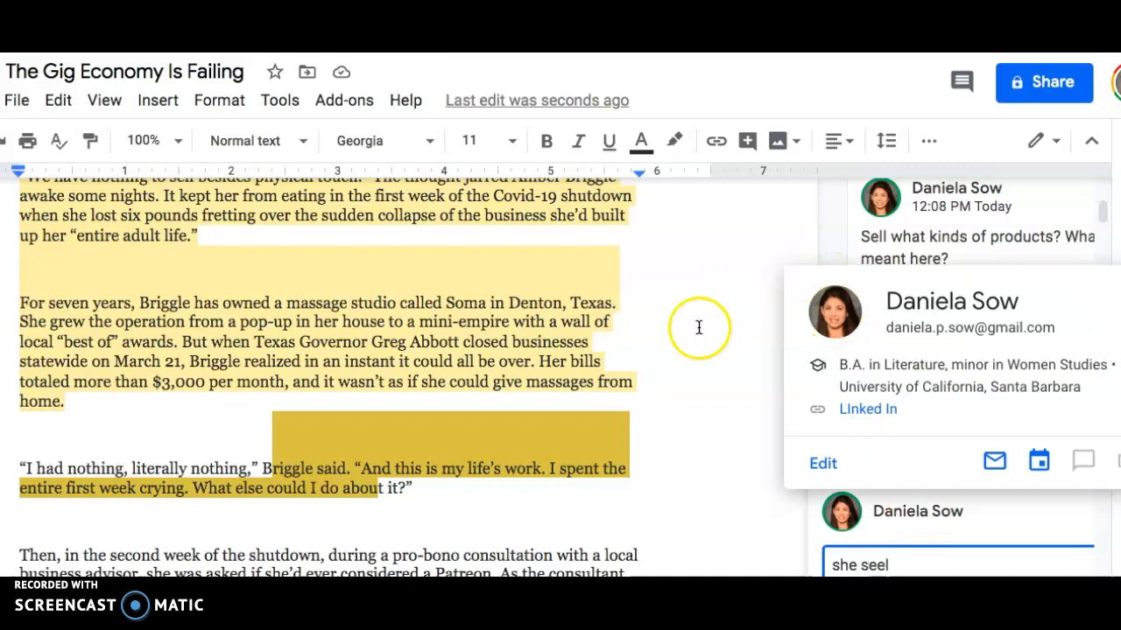
click(725, 429)
click(904, 565)
key(BackSpace)
key(BackSpace)
key(BackSpace)
key(BackSpace)
text(feels)
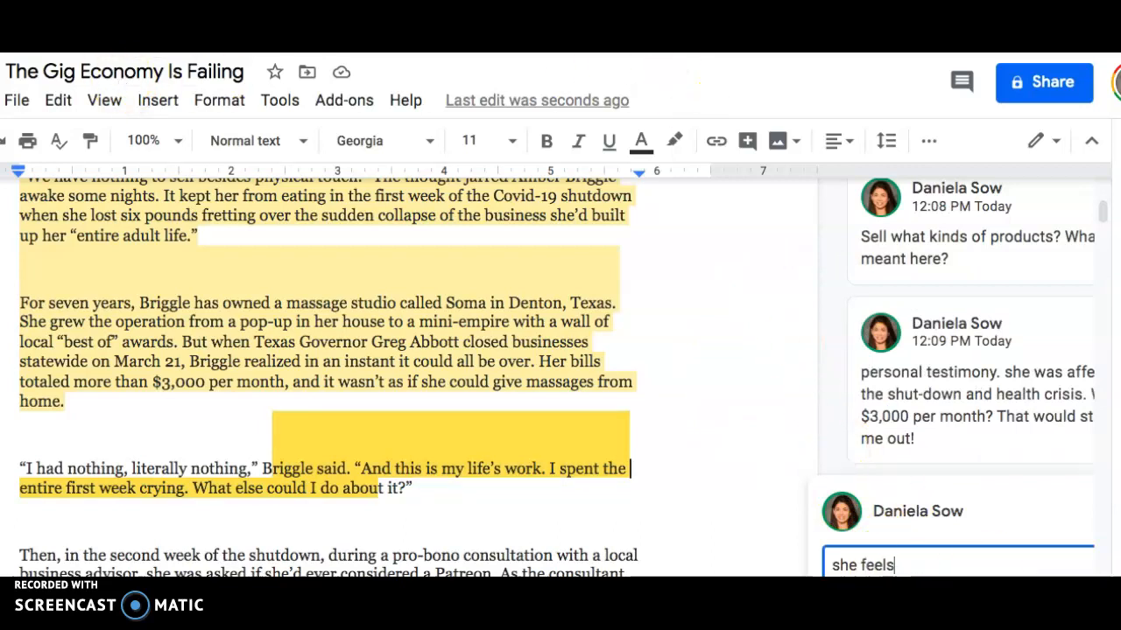
text( a sense of helplessness)
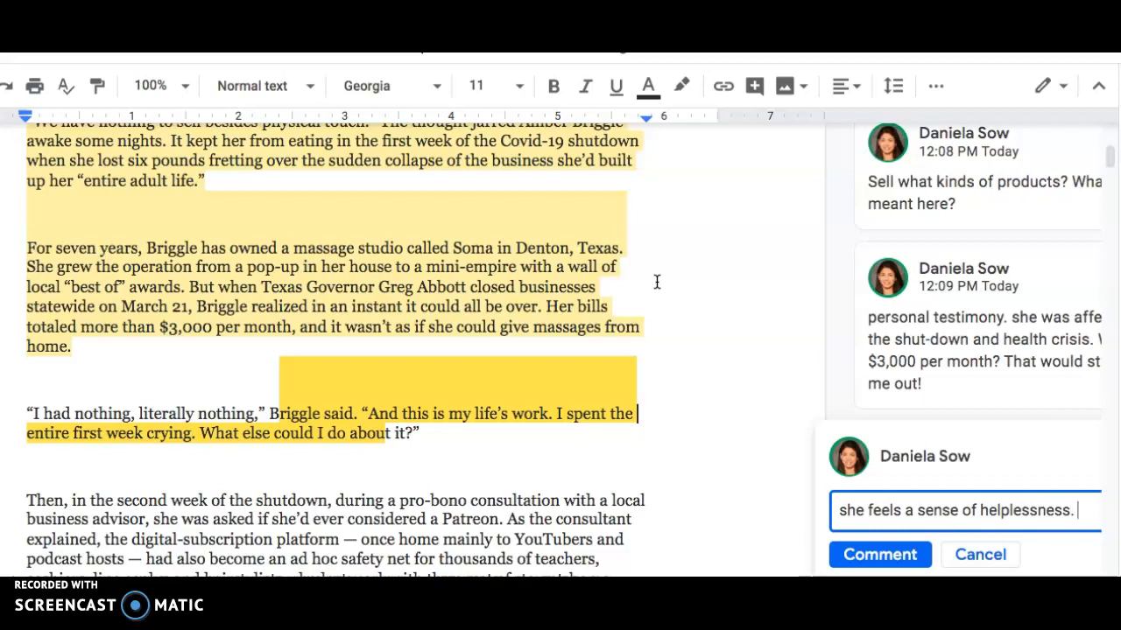
- Add 'what are other massage businesses (and businesses with "touch" involved) doing now?' to the third paragraph's comment and post it
text(. what are)
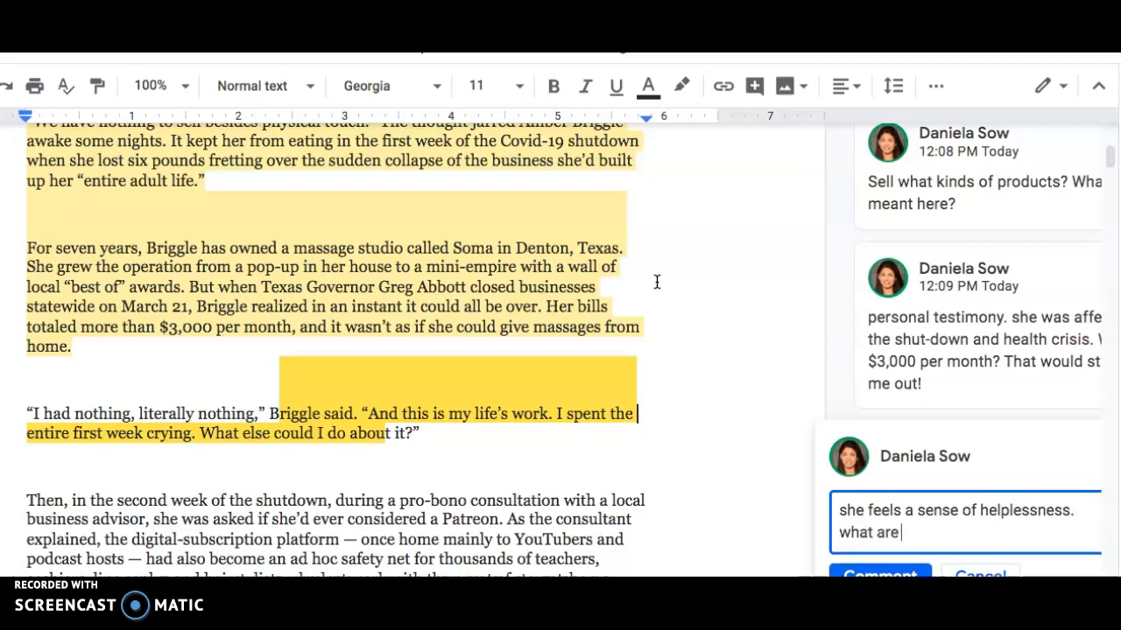
text( other messag)
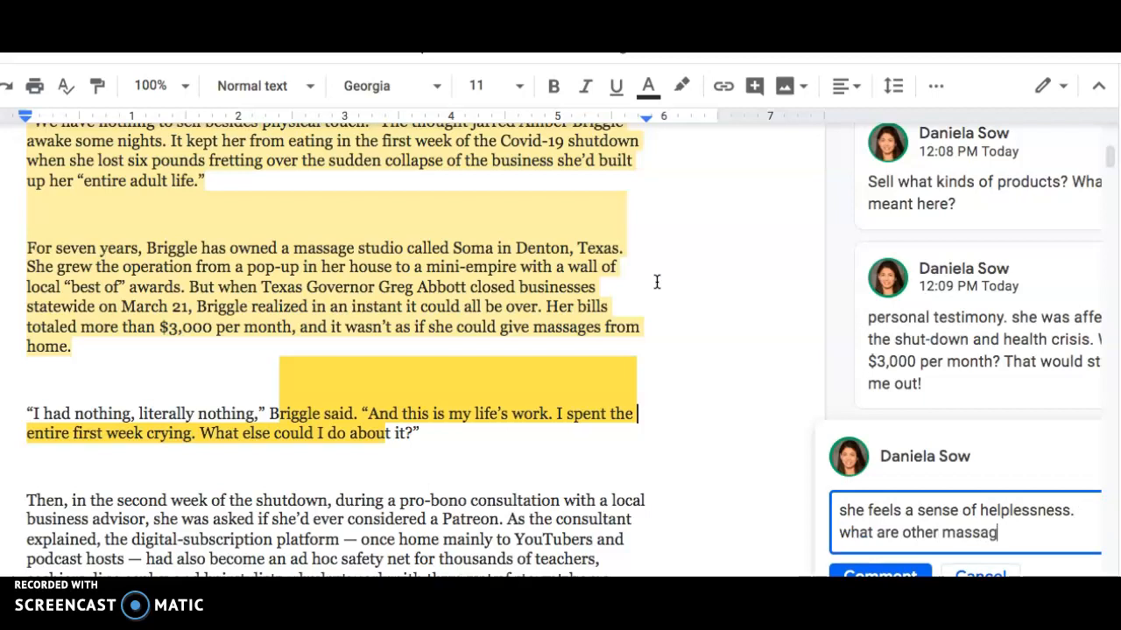
text(e businesses ()
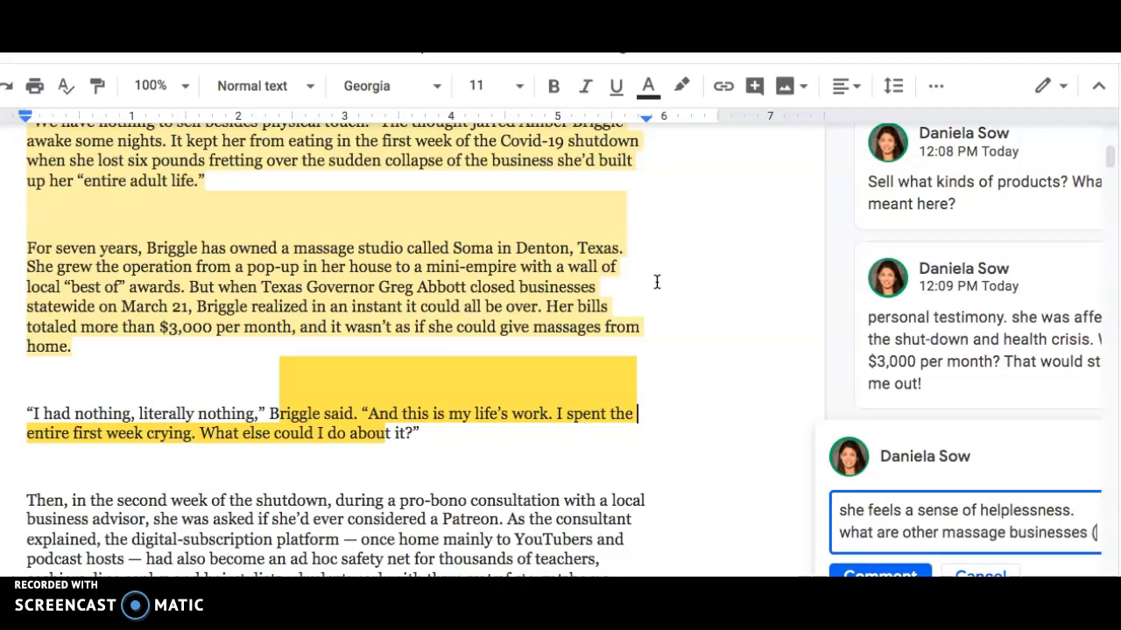
text(and businesse)
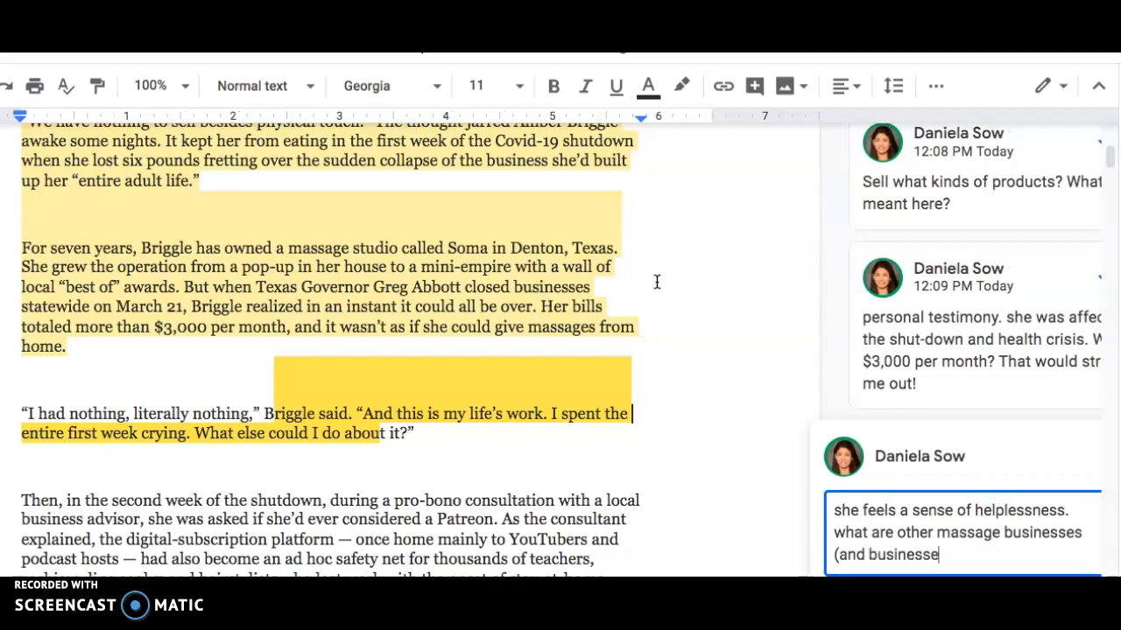
text(s with "touch" involved)
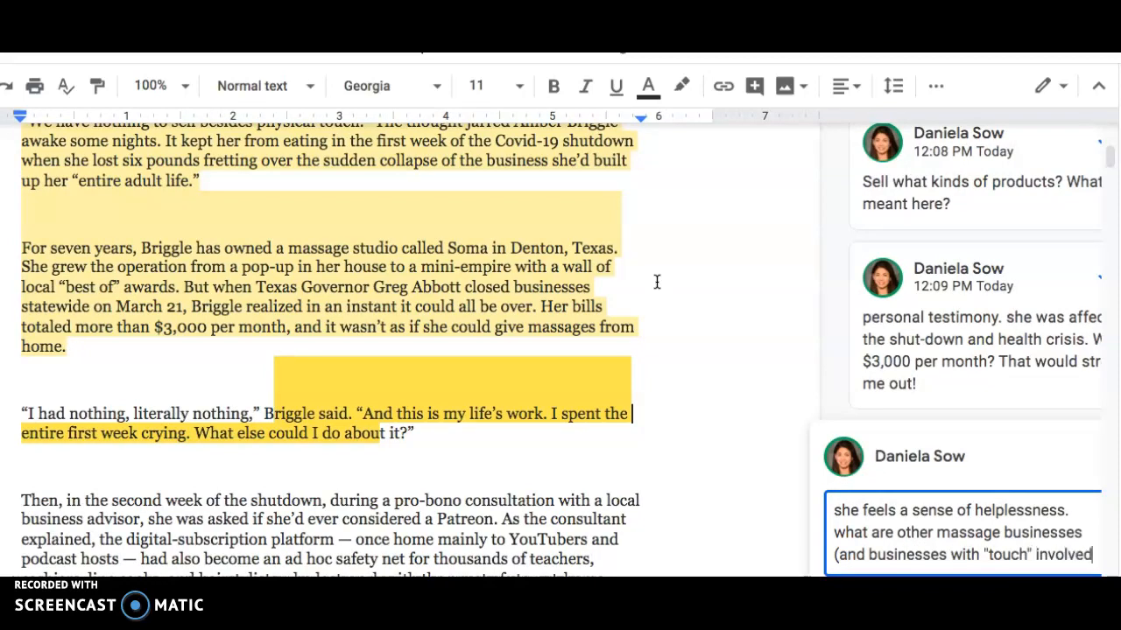
text() doing)
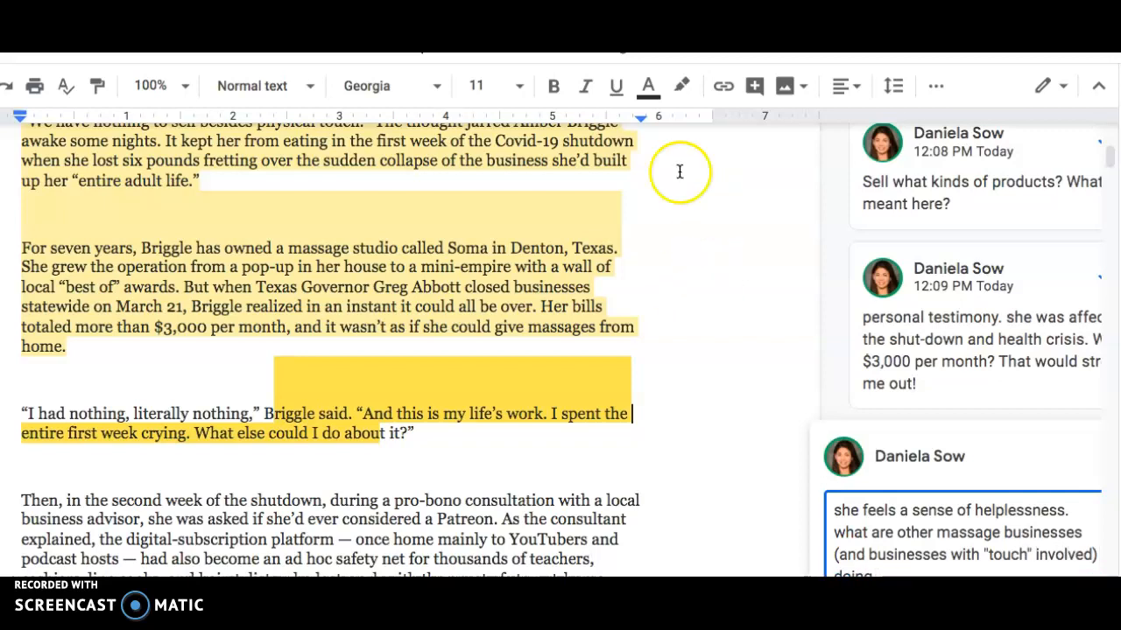
text( now?)
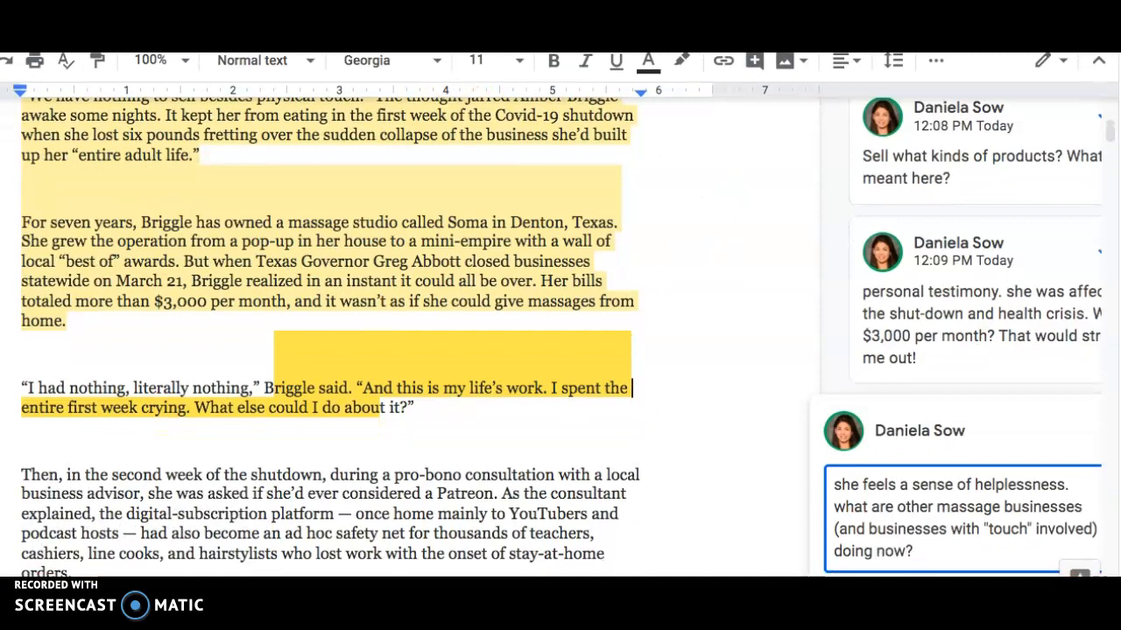
click(417, 411)
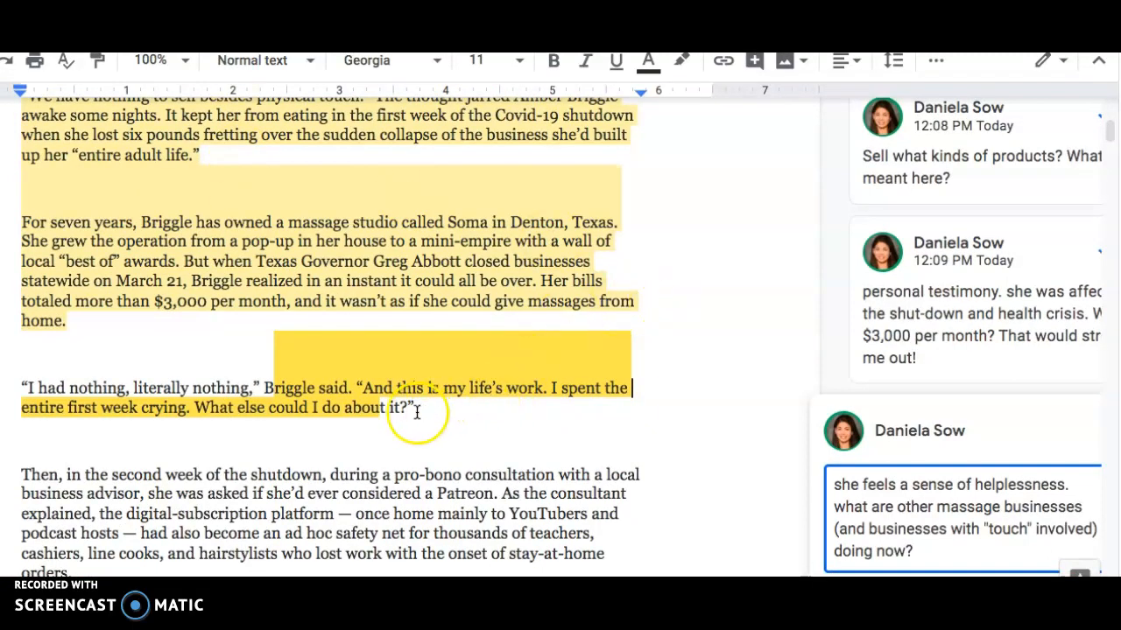
click(425, 413)
click(433, 414)
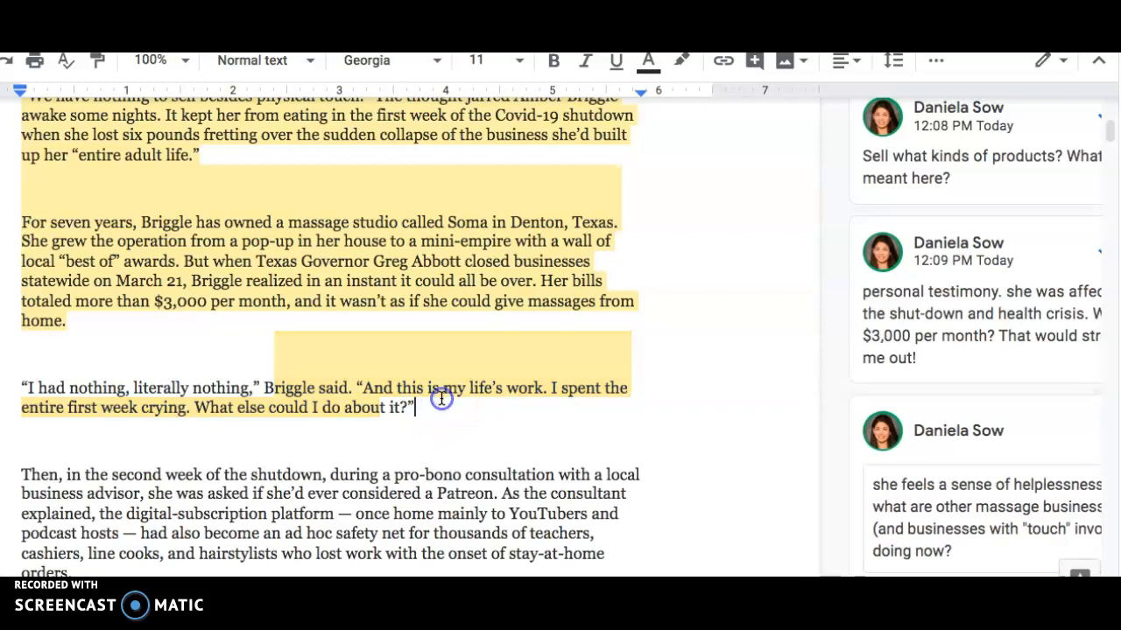
click(968, 401)
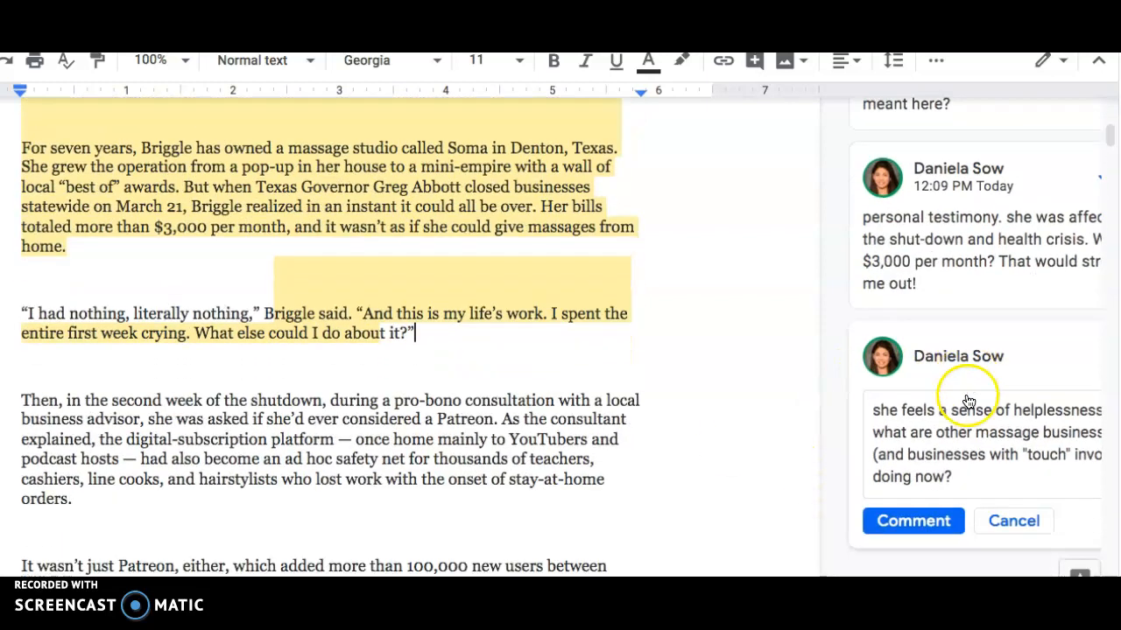
click(895, 522)
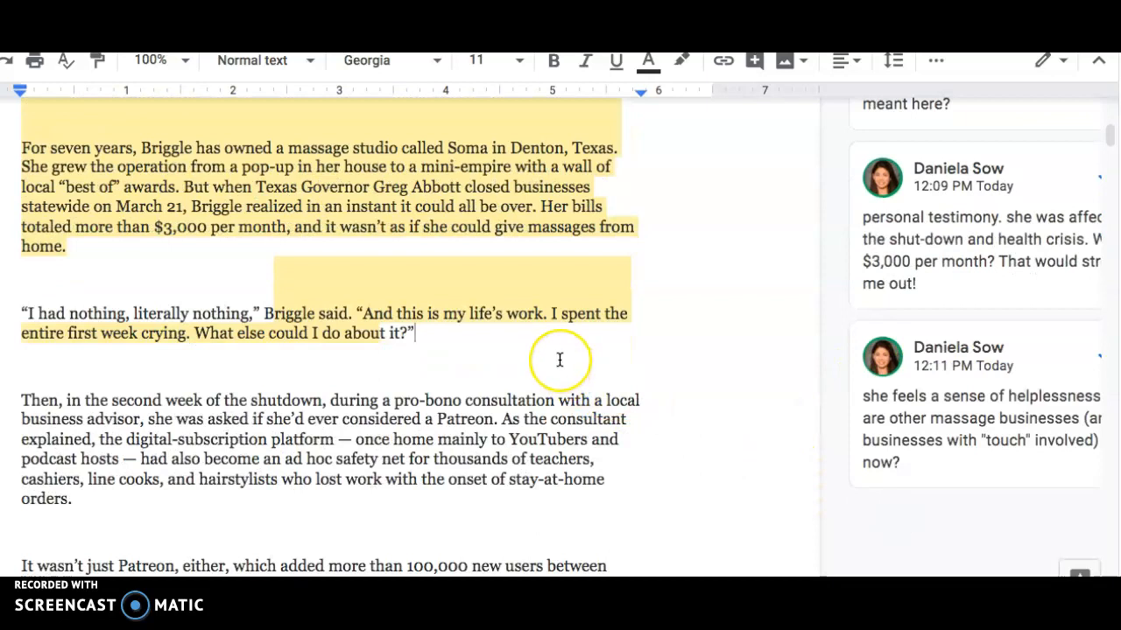
- Review the three posted comments against the highlighted opening paragraphs of the article
scroll(560, 357, up, 5)
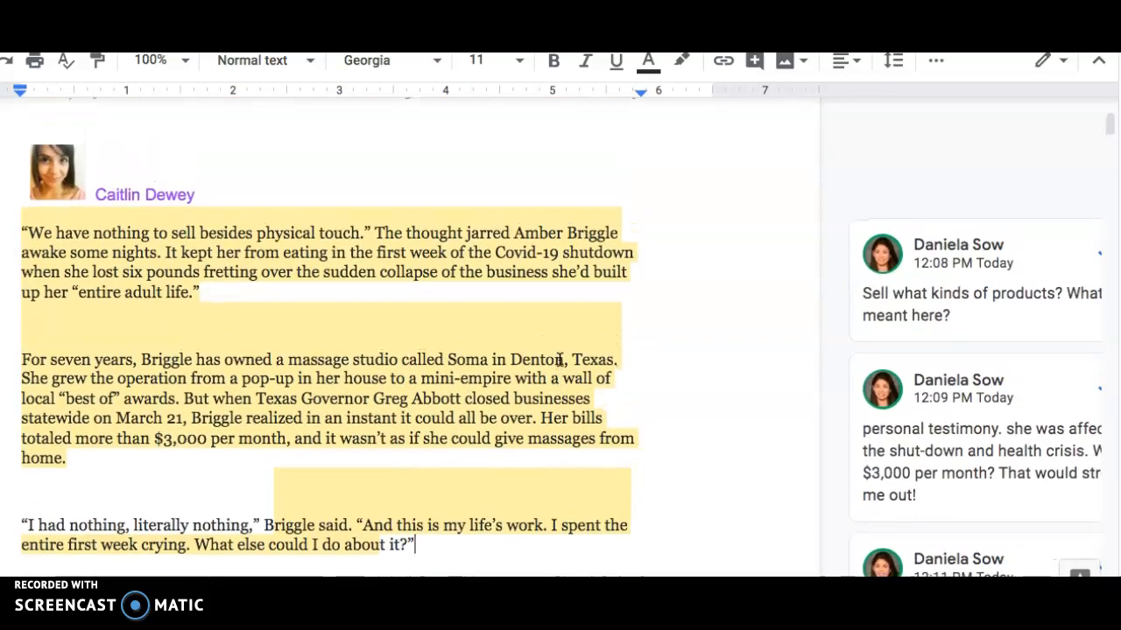
scroll(560, 359, down, 3)
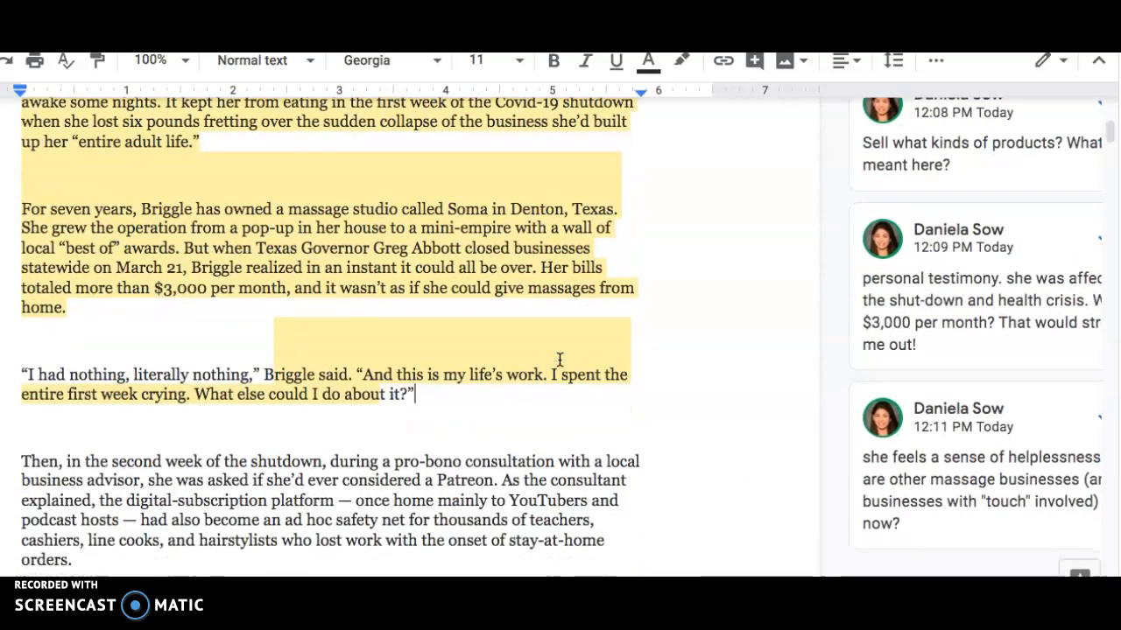
scroll(560, 359, up, 2)
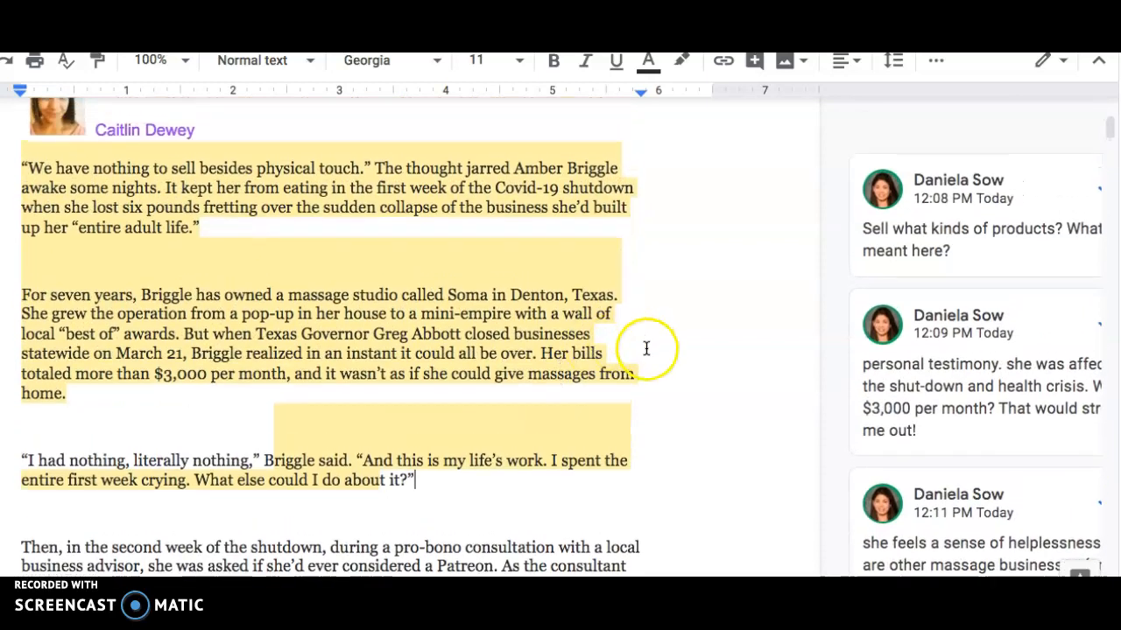
scroll(646, 349, down, 1)
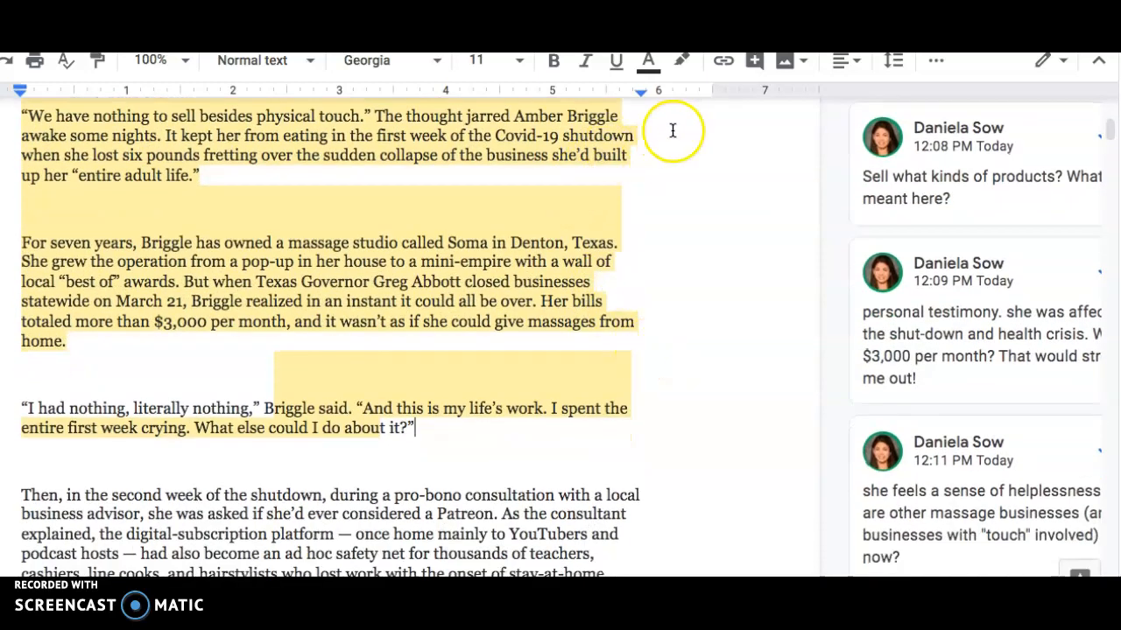
scroll(517, 191, up, 1)
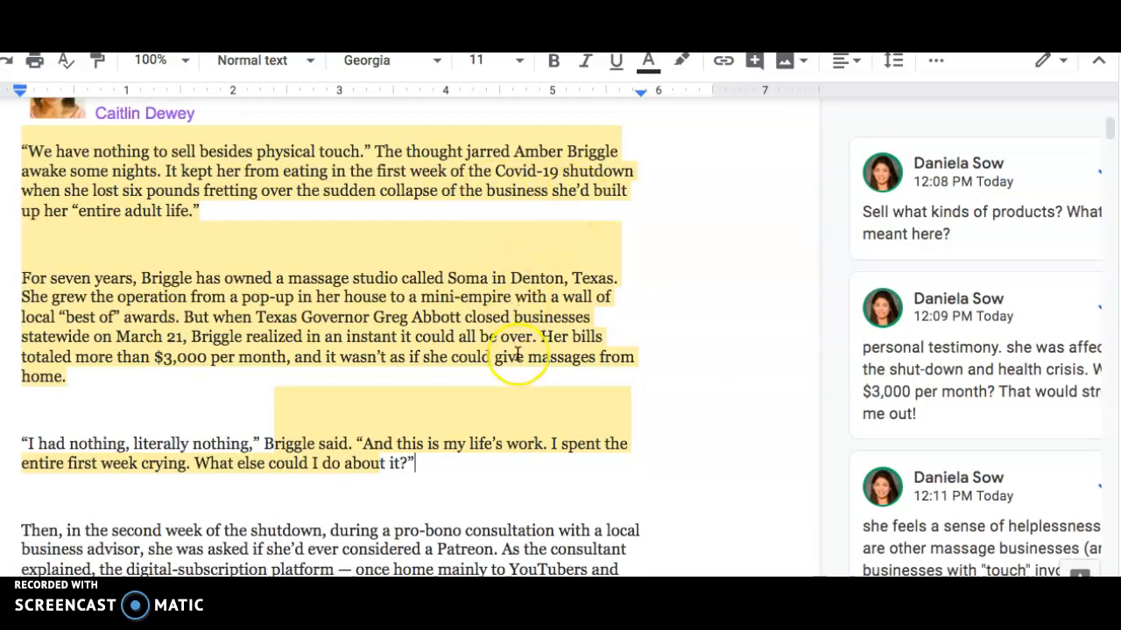
scroll(515, 351, down, 2)
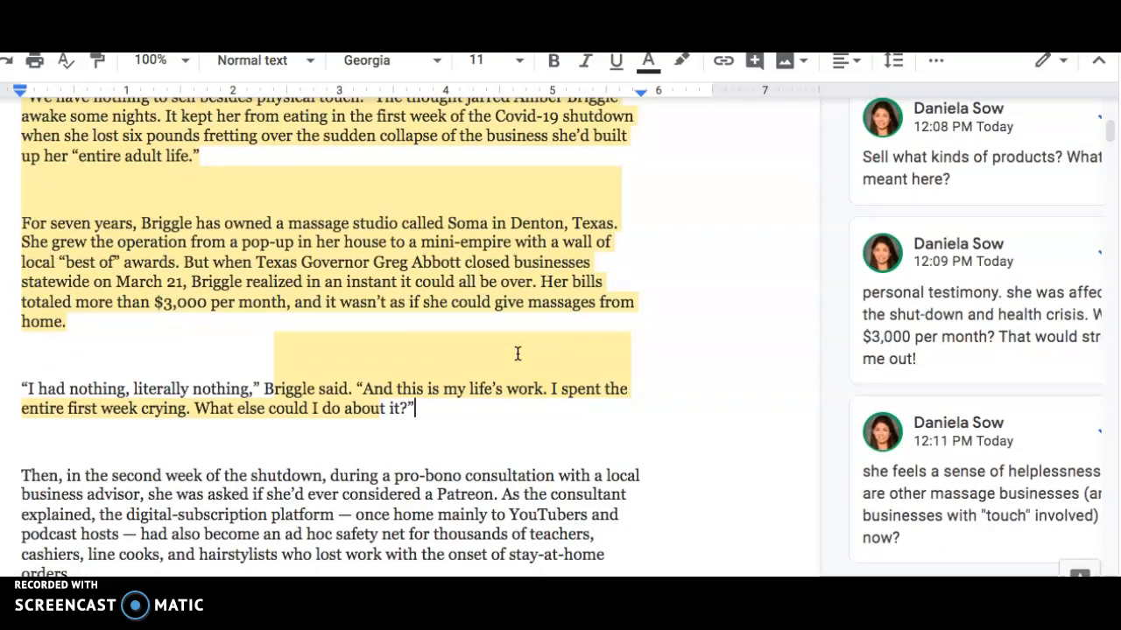
scroll(518, 353, down, 1)
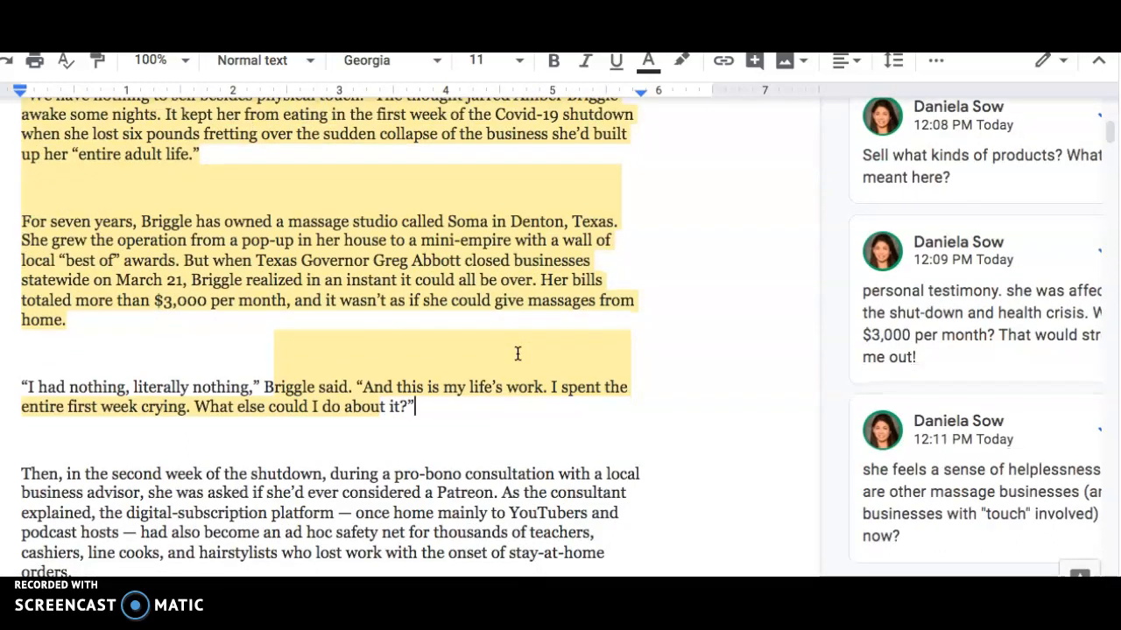
click(545, 359)
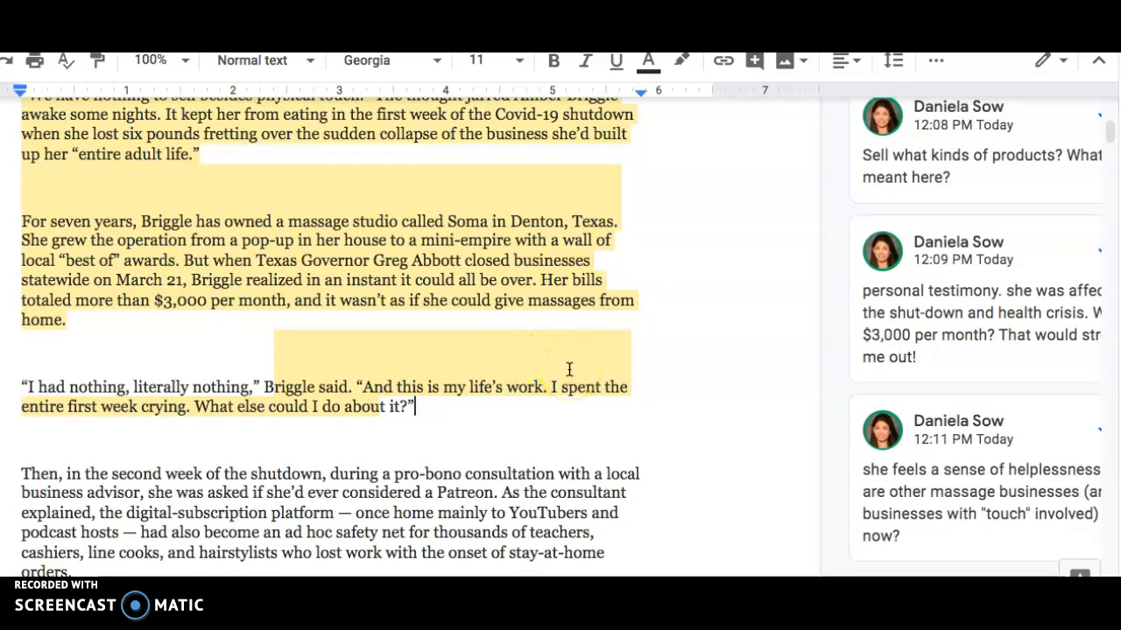
scroll(569, 370, up, 2)
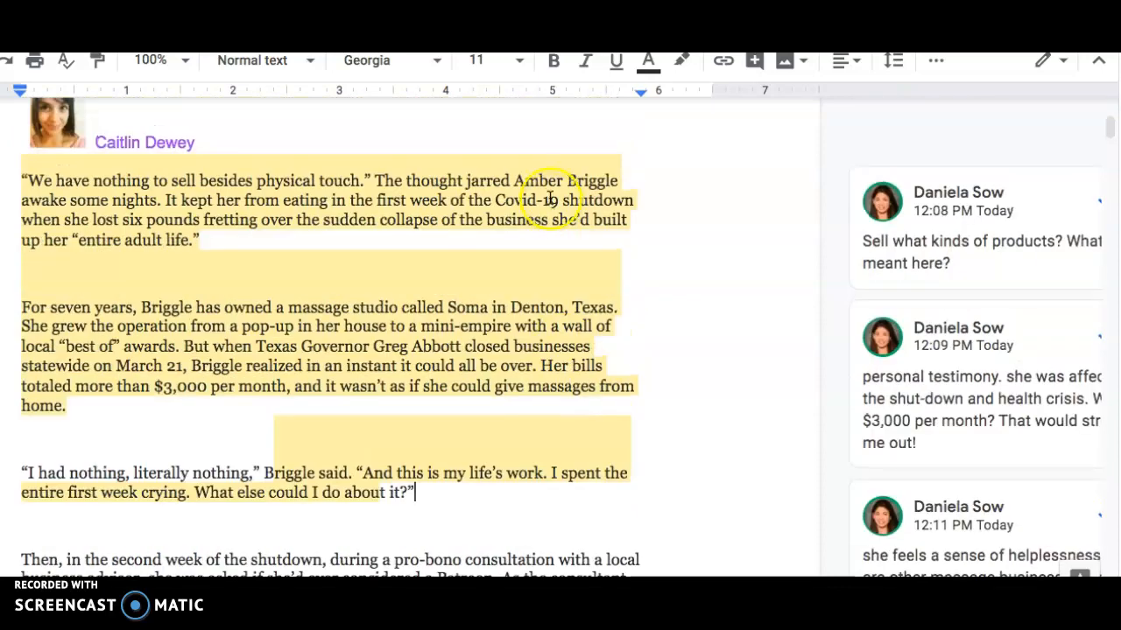
- Skim the remaining uncommented paragraphs through the hustle economy discussion, and return to the article's title
scroll(564, 339, down, 10)
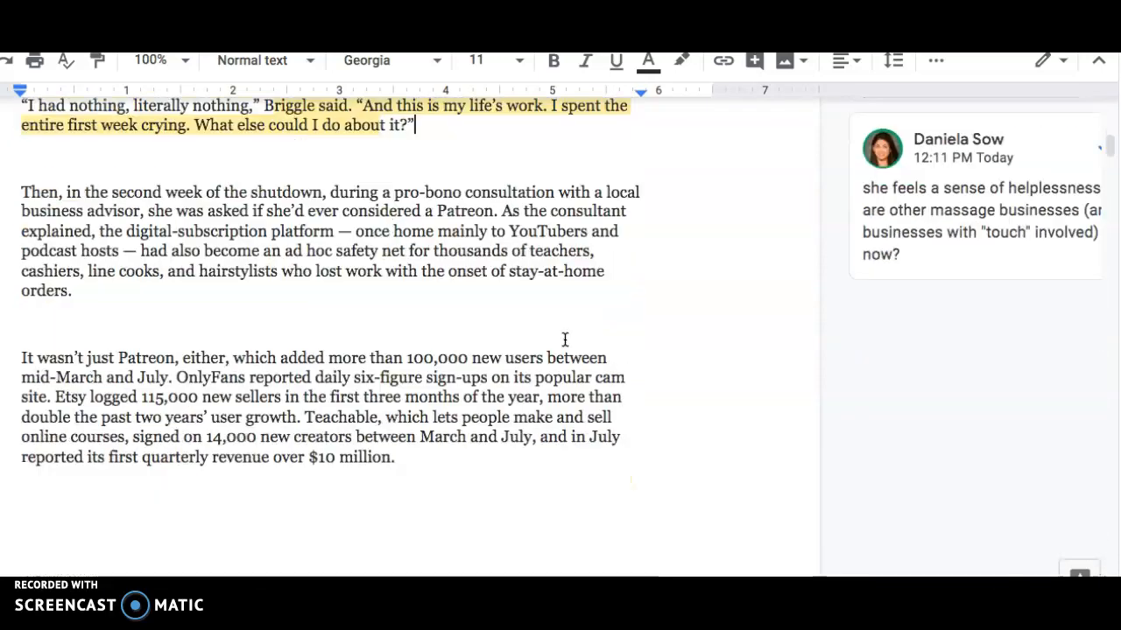
scroll(565, 339, down, 20)
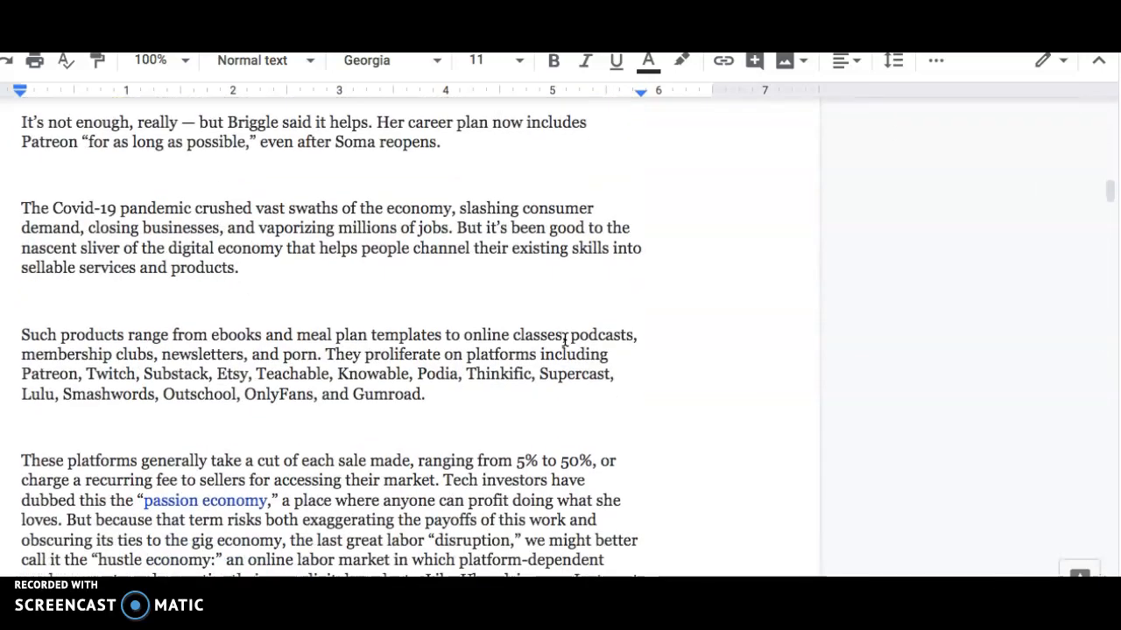
scroll(565, 339, down, 20)
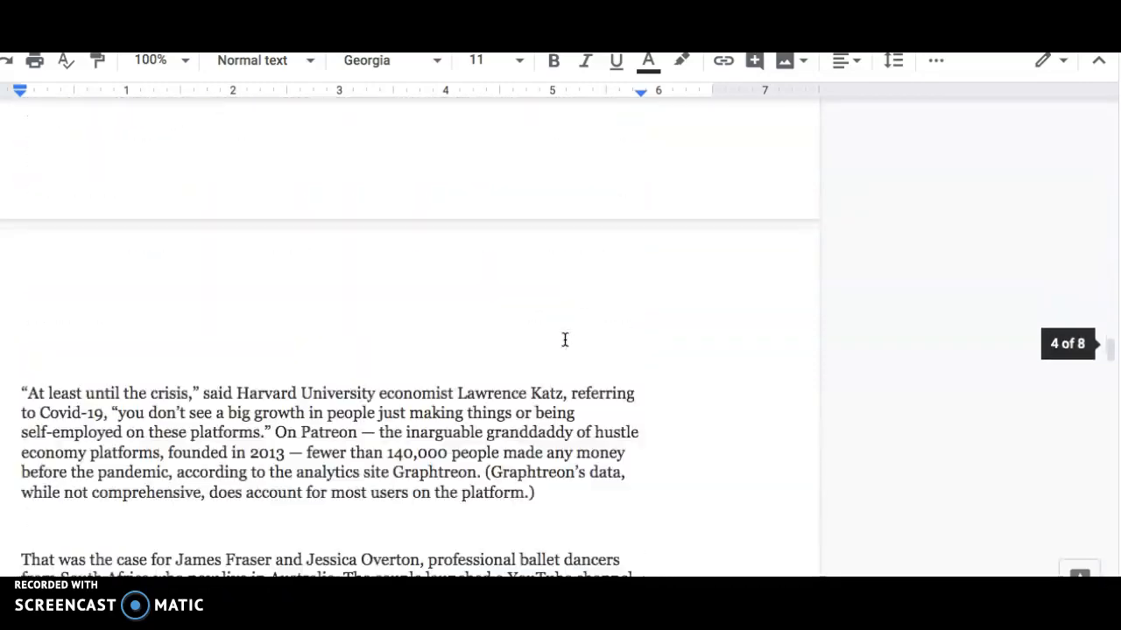
scroll(565, 340, down, 20)
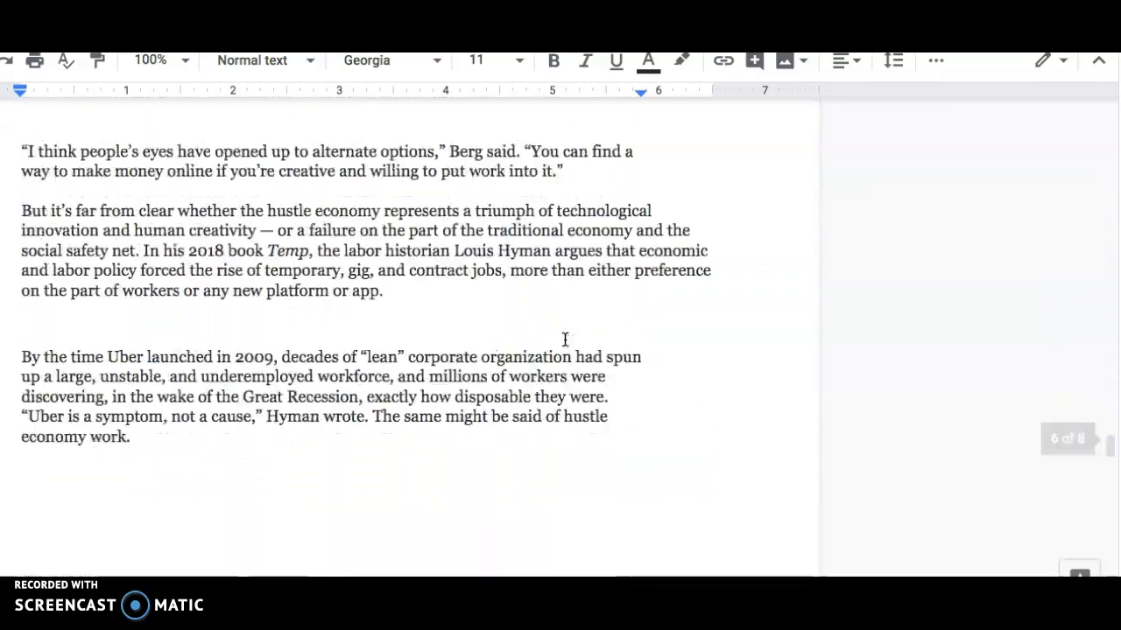
scroll(565, 340, up, 15)
scroll(564, 340, up, 3)
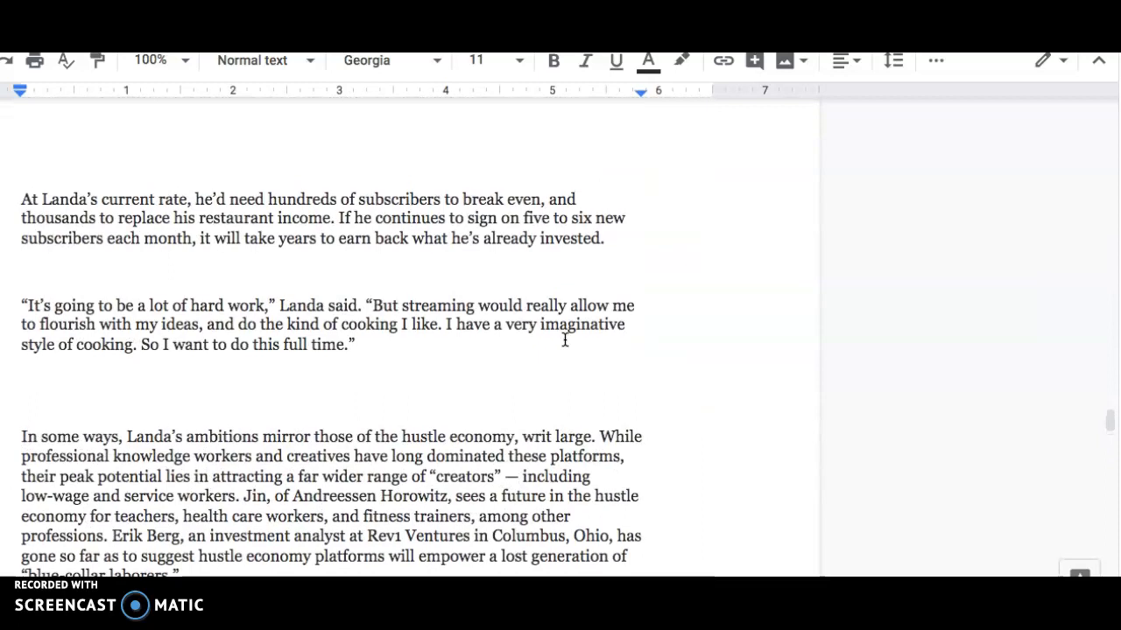
scroll(565, 340, down, 1)
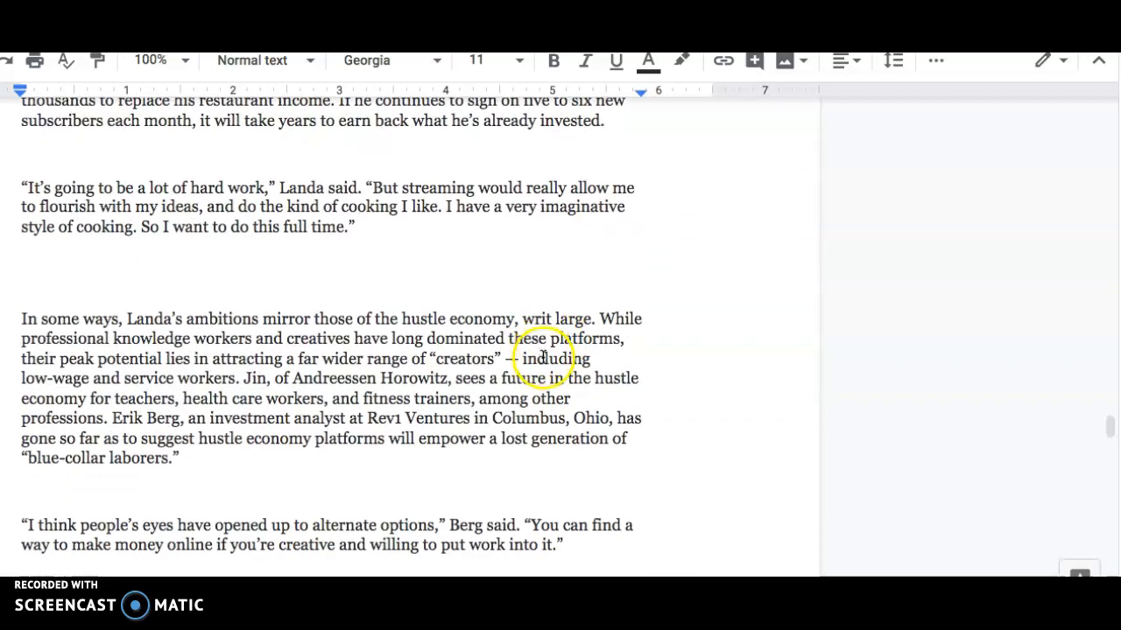
scroll(544, 359, down, 3)
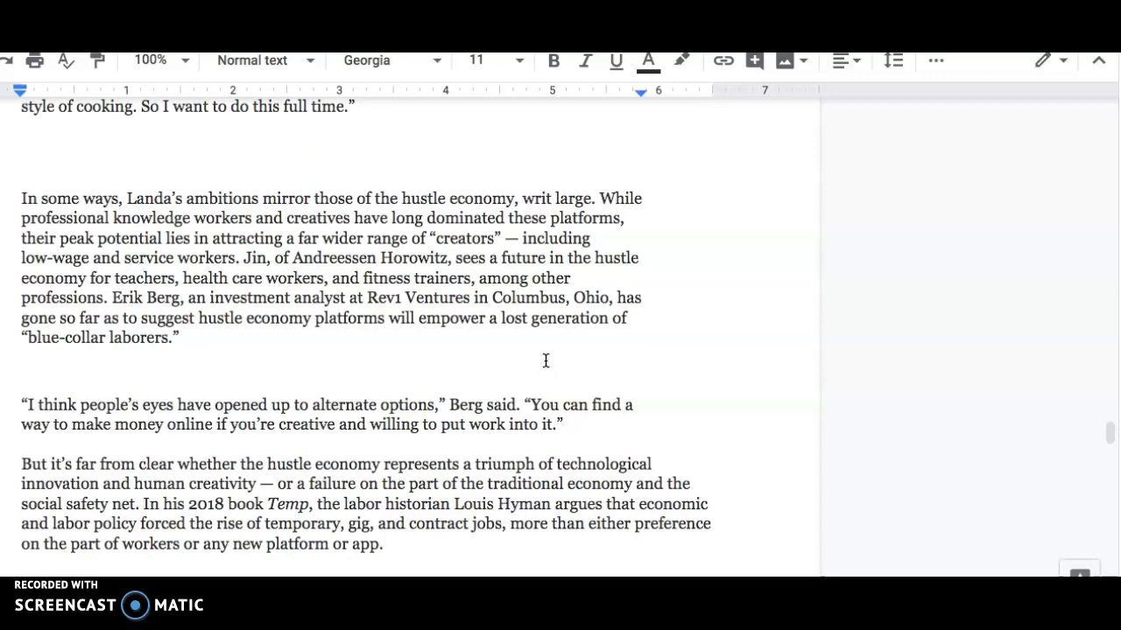
scroll(545, 360, up, 20)
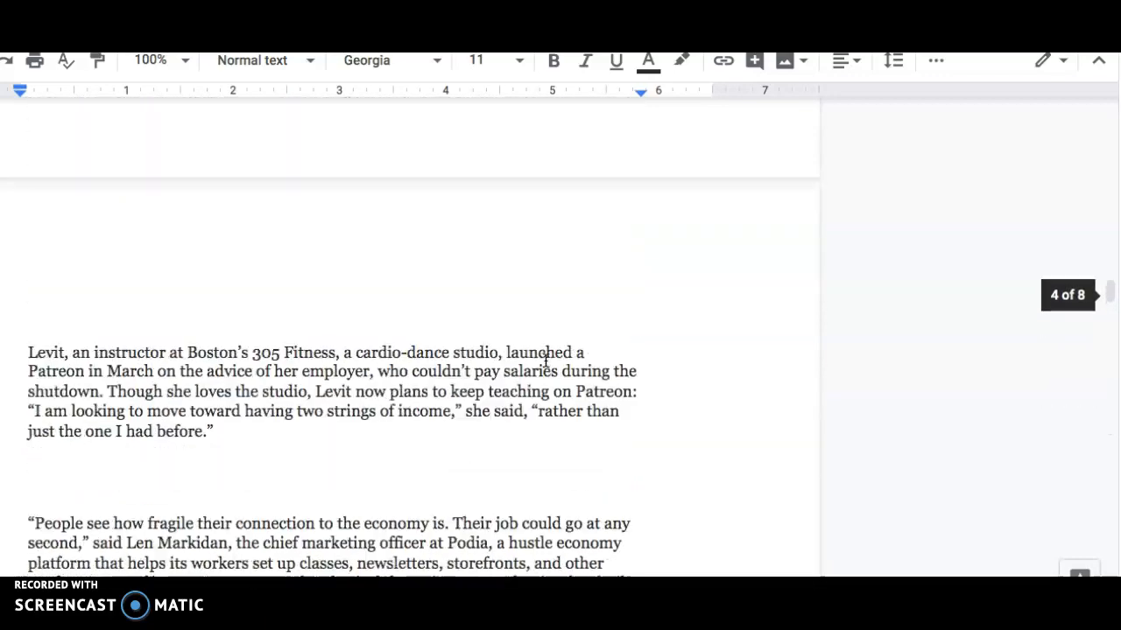
scroll(545, 360, up, 10)
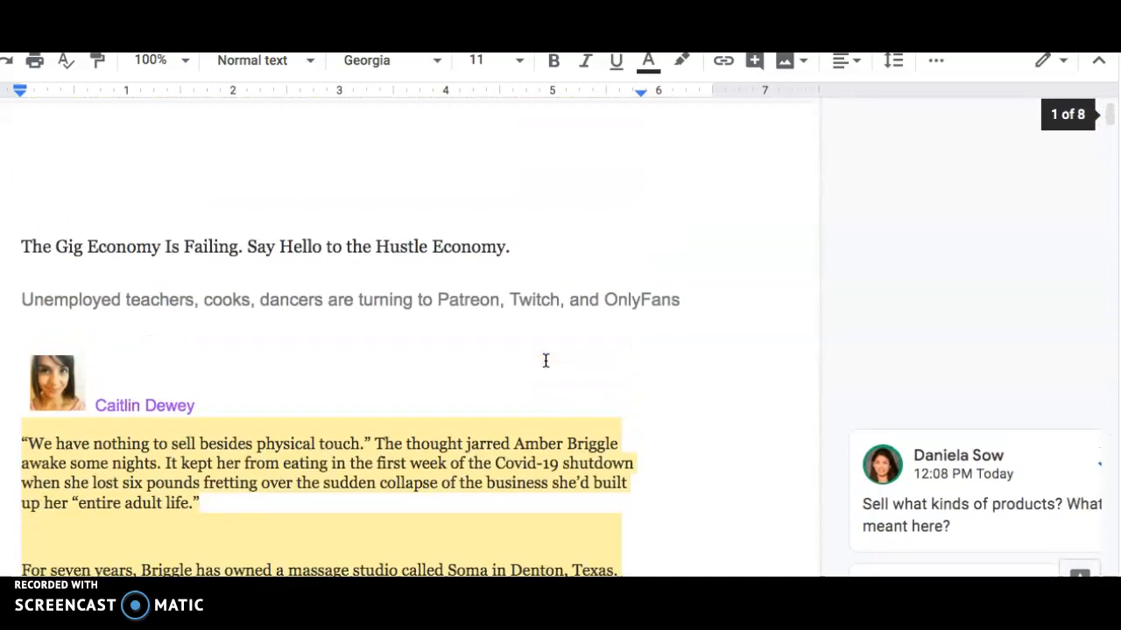
- Compare the three commented paragraphs with the two uncommented paragraphs about Patreon that follow them
scroll(545, 360, down, 2)
scroll(671, 375, down, 3)
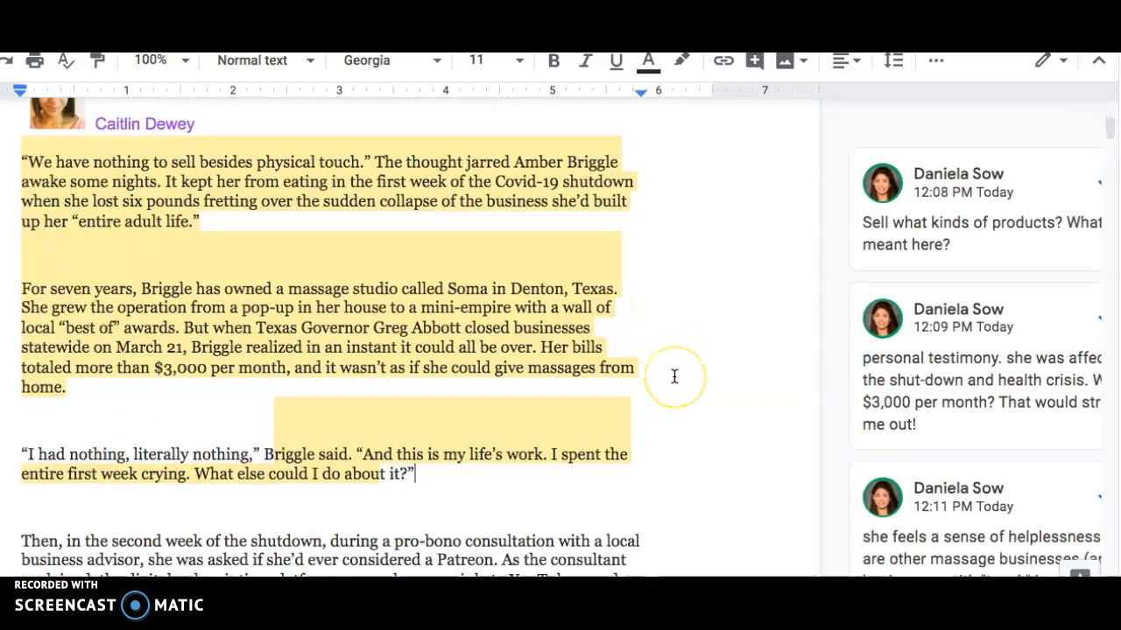
scroll(674, 376, down, 2)
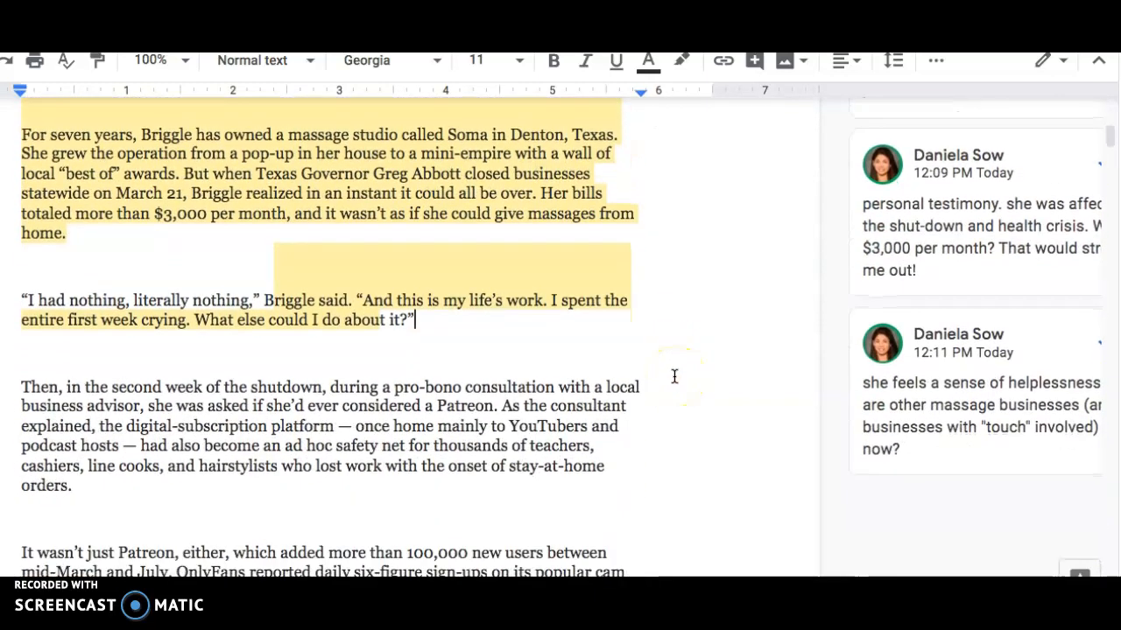
scroll(755, 323, up, 2)
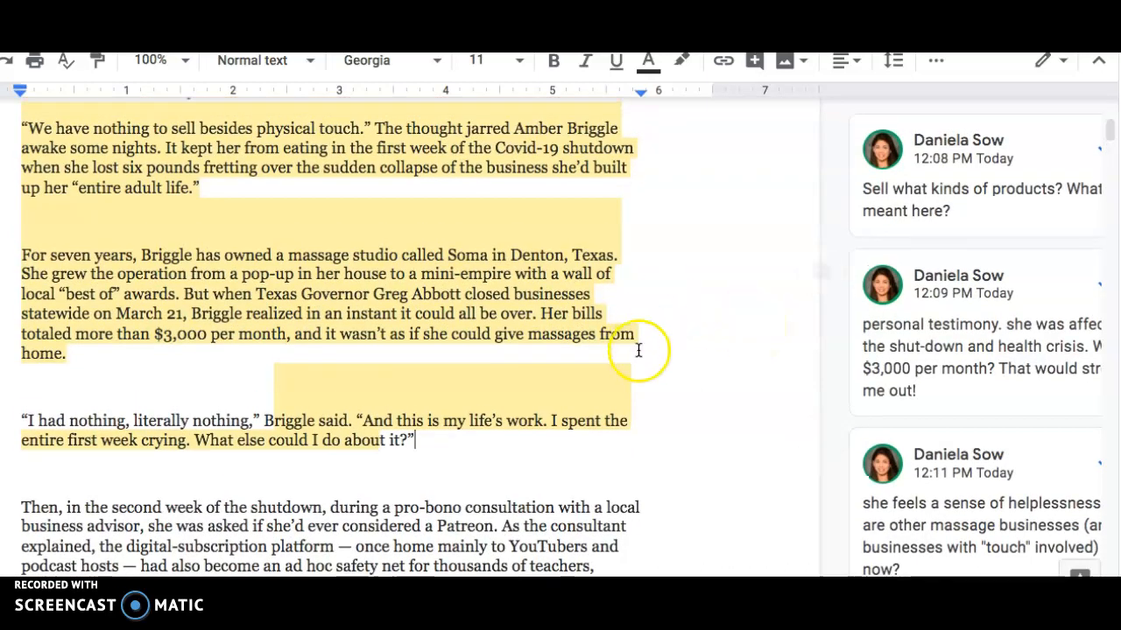
scroll(608, 408, down, 3)
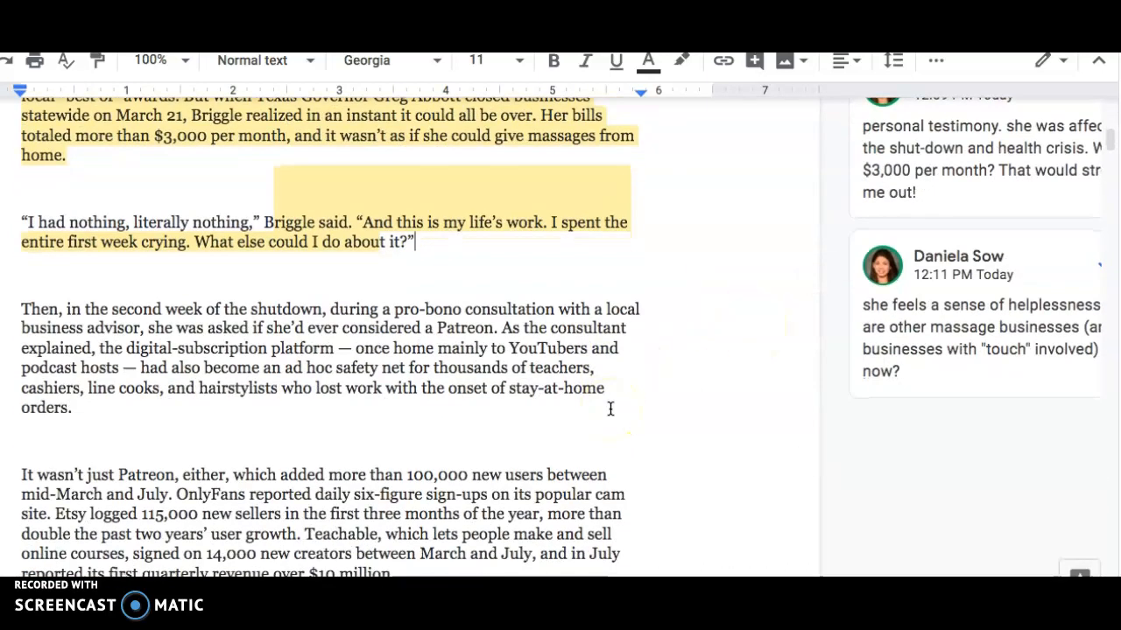
click(574, 382)
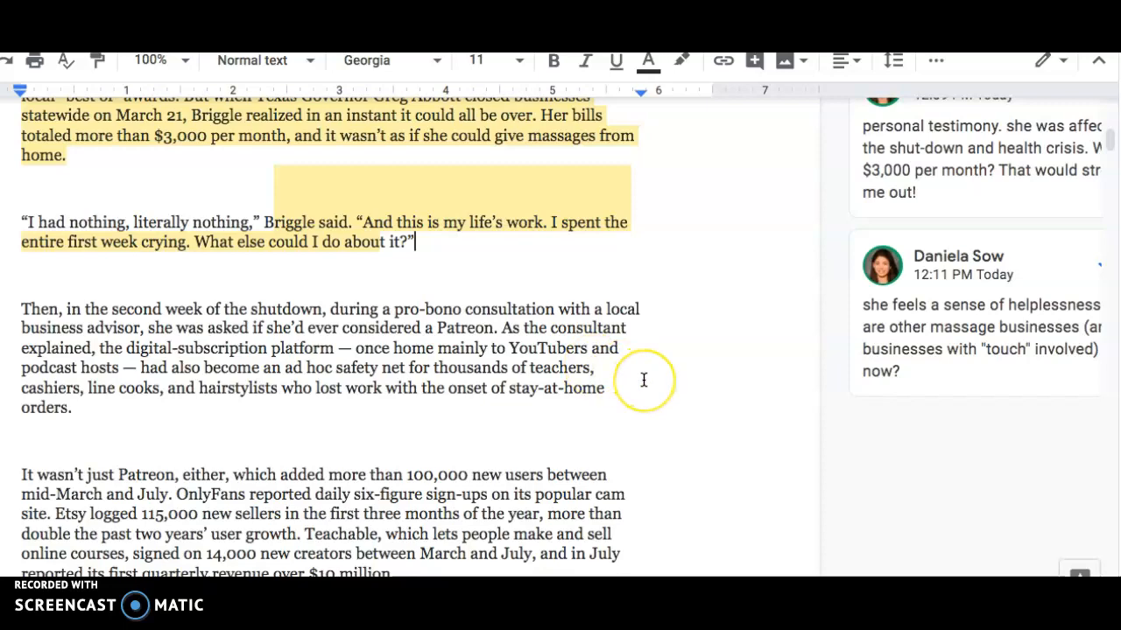
scroll(643, 379, up, 2)
scroll(643, 379, down, 4)
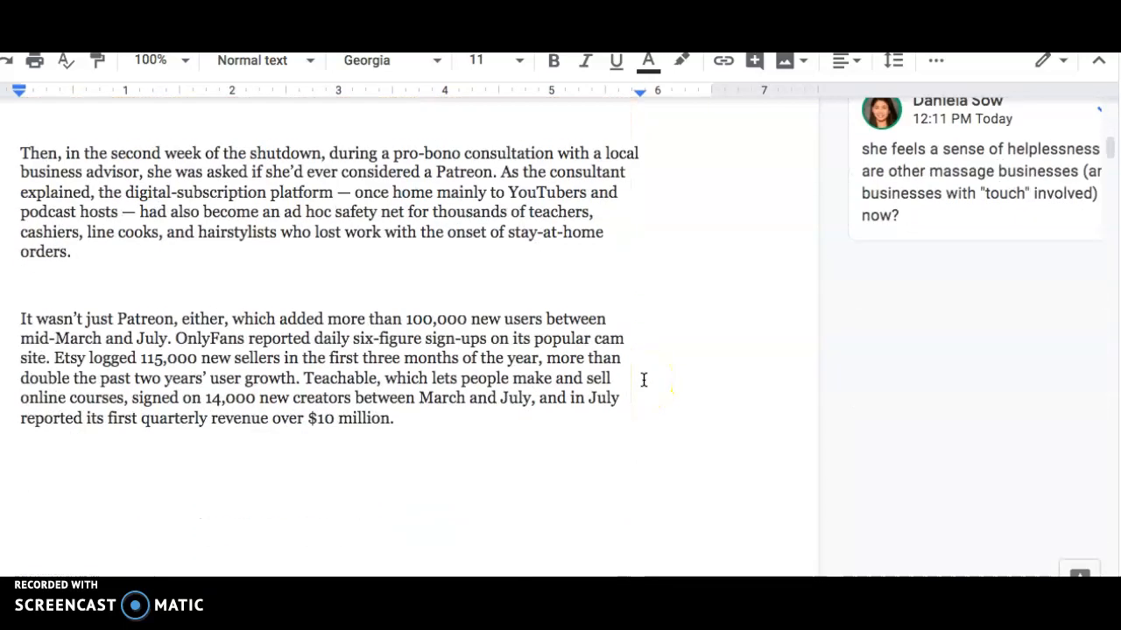
- Reread the article's opening, from the Patreon paragraphs back up to the subtitle and author byline
scroll(643, 379, up, 5)
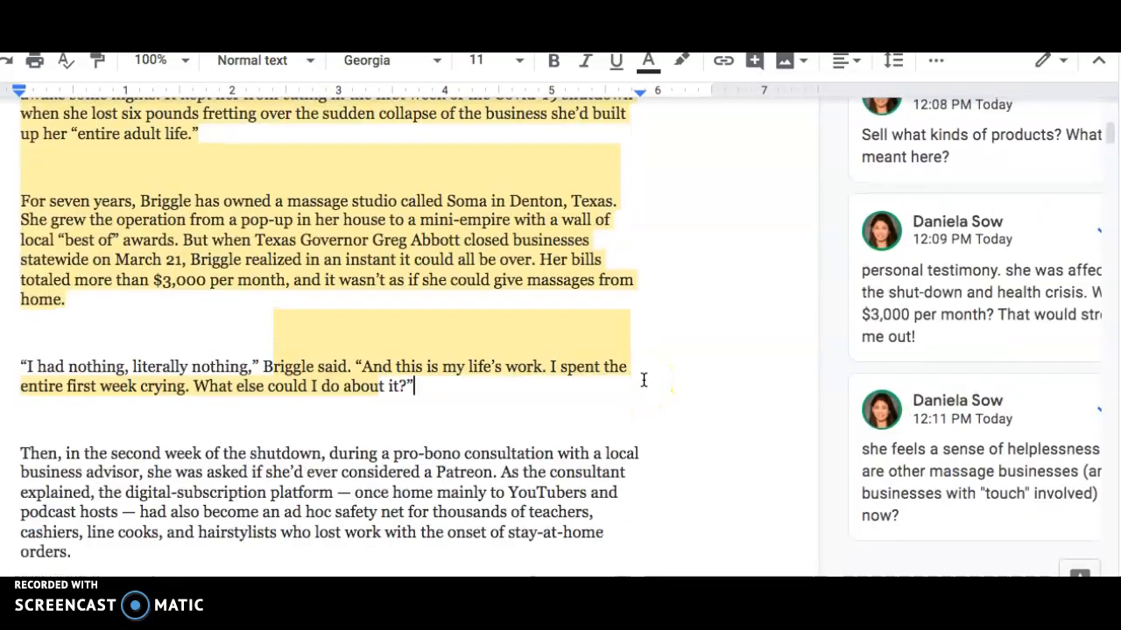
scroll(643, 379, down, 4)
scroll(643, 379, down, 1)
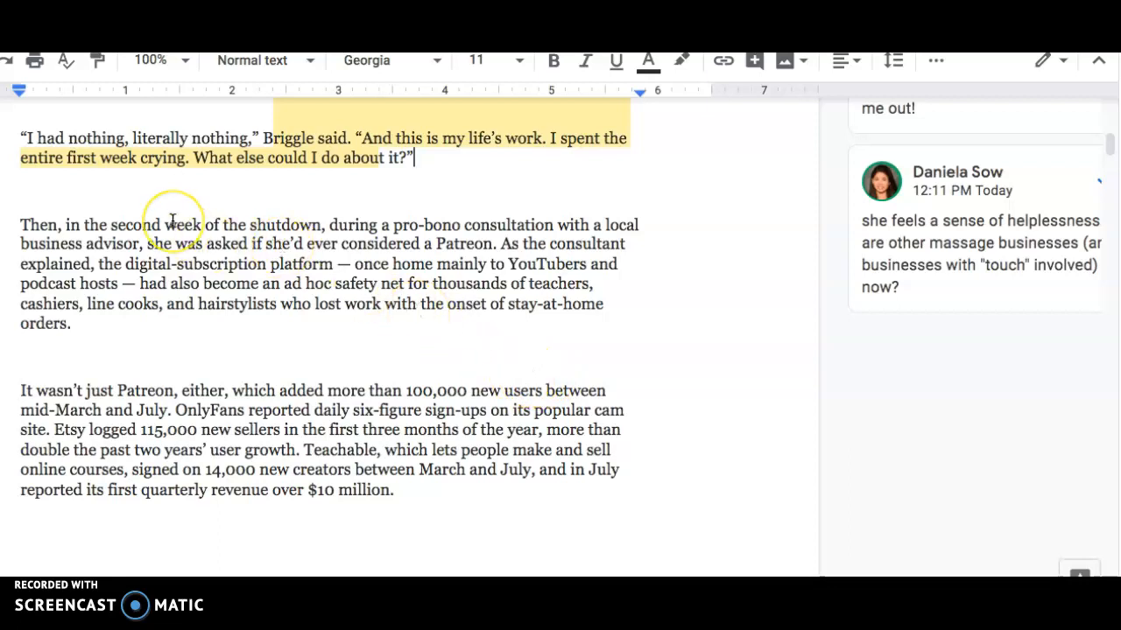
scroll(513, 305, up, 5)
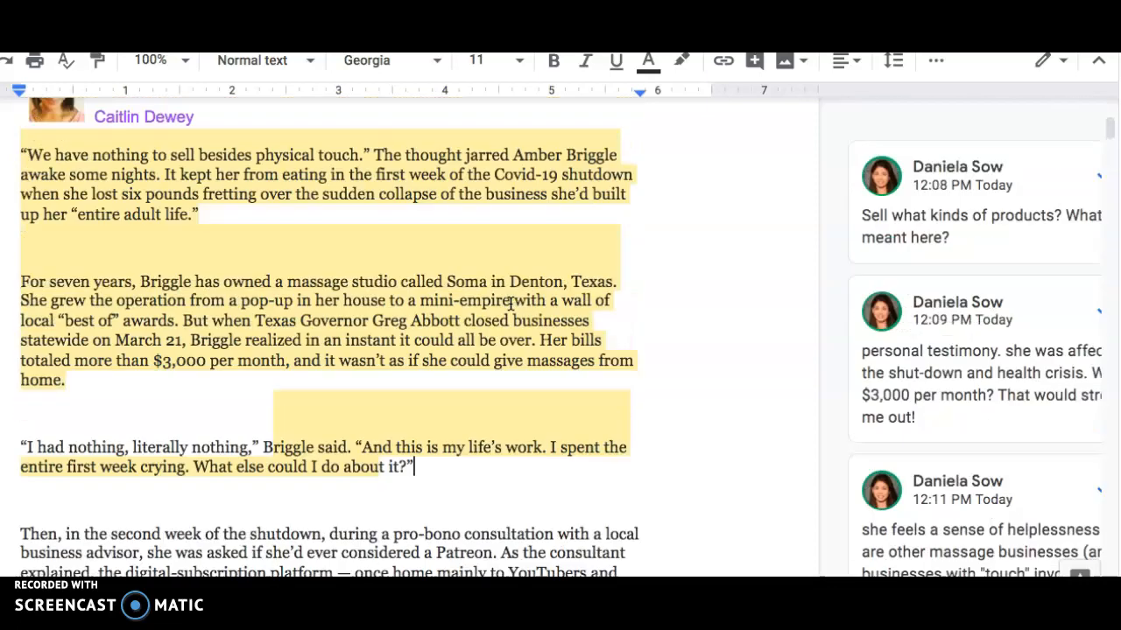
scroll(511, 303, up, 2)
scroll(510, 303, up, 2)
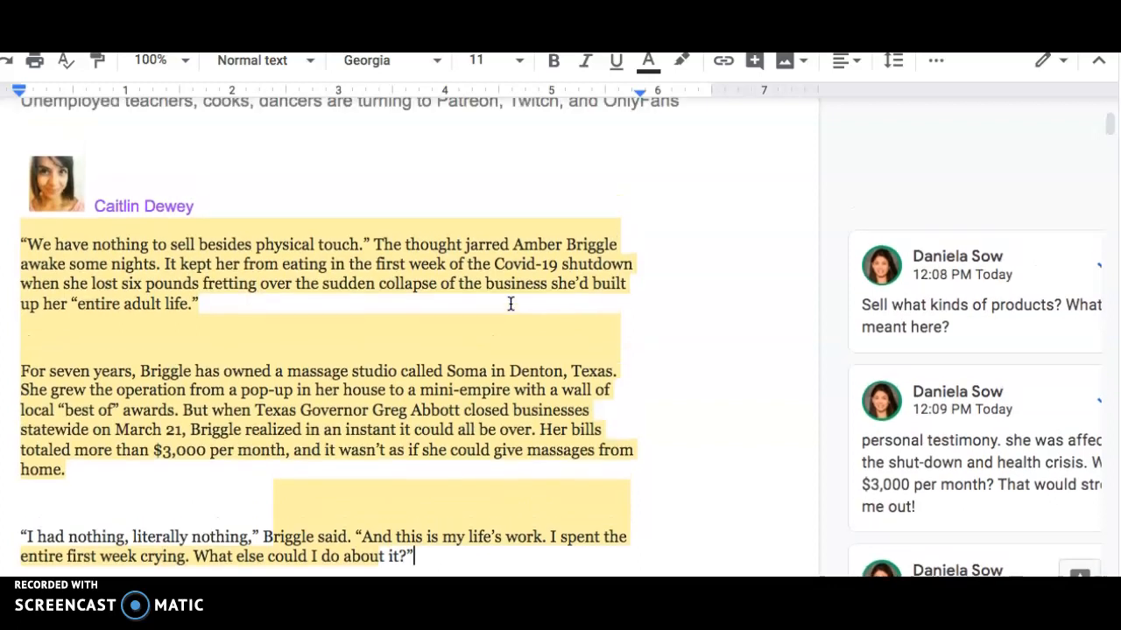
scroll(510, 303, down, 1)
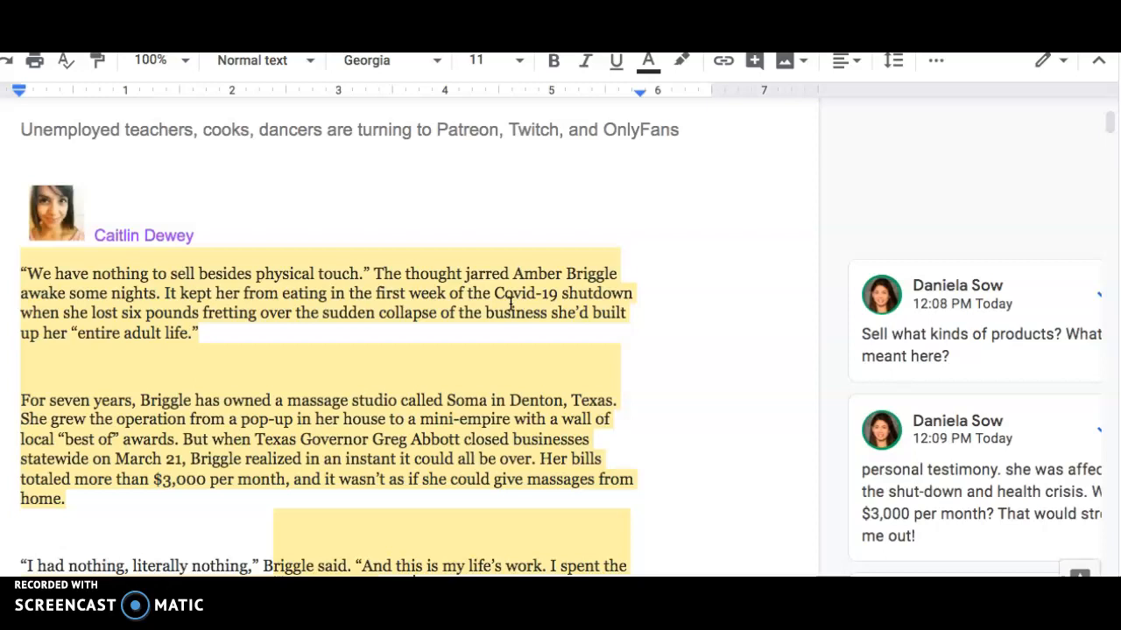
- Check the three posted comments beside their highlighted paragraphs and the uncommented Patreon paragraphs below them
scroll(570, 377, down, 5)
click(570, 385)
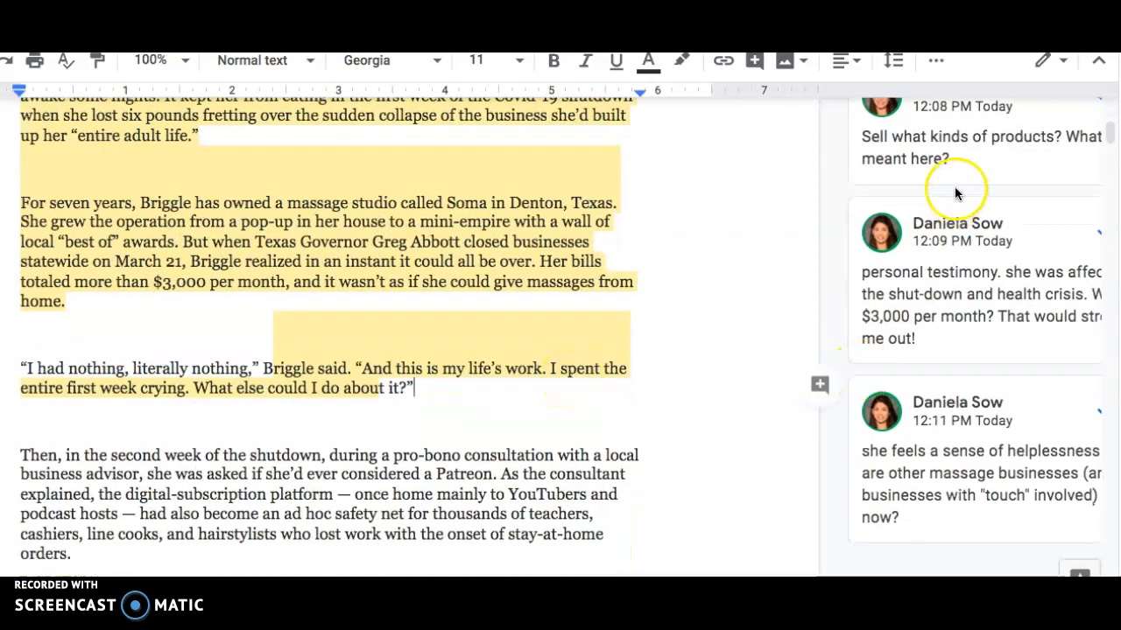
scroll(777, 464, down, 3)
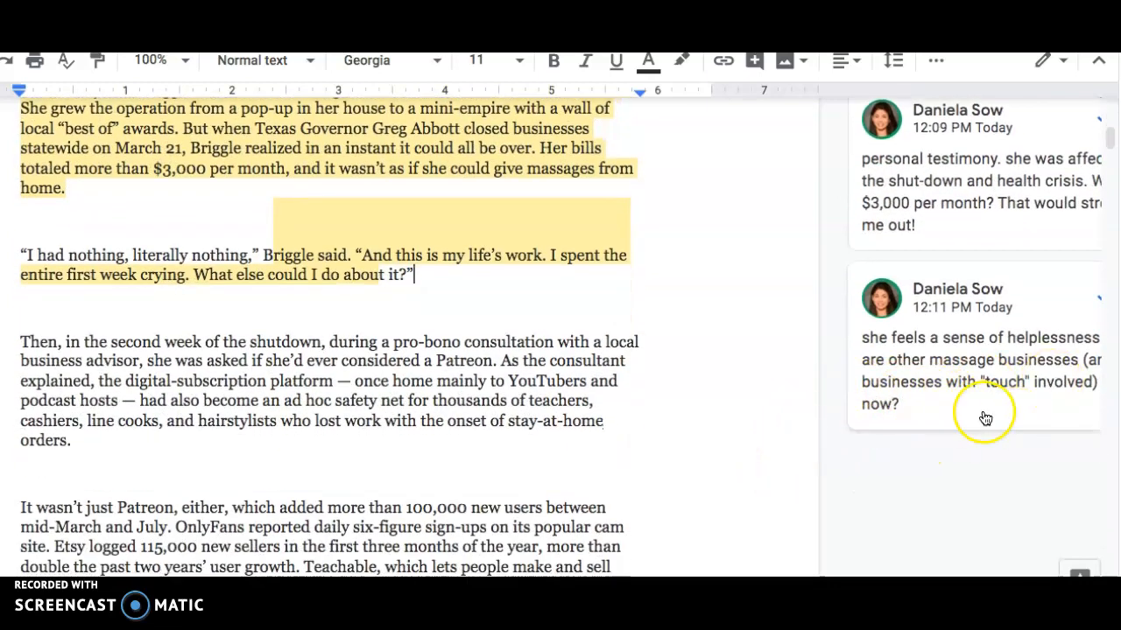
scroll(706, 426, down, 2)
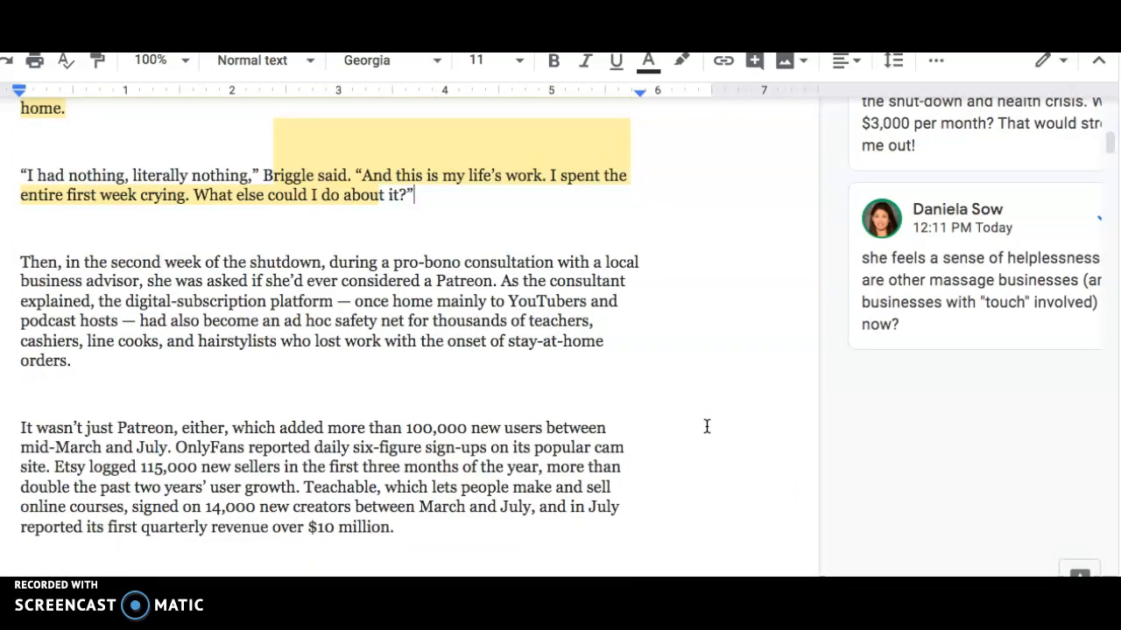
scroll(707, 426, up, 2)
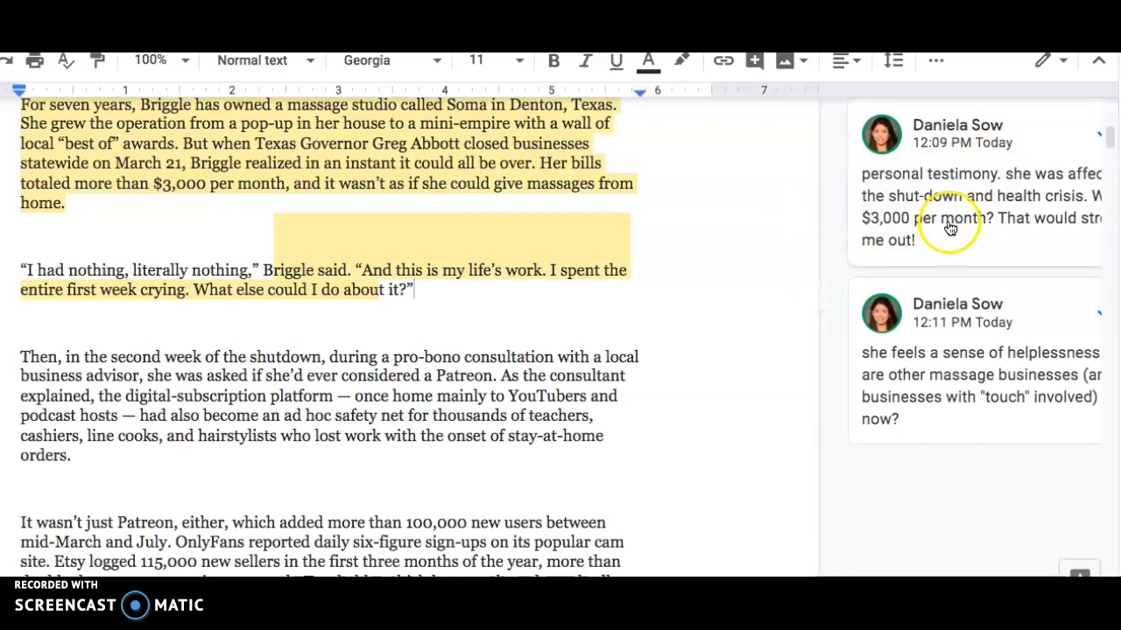
scroll(663, 283, up, 3)
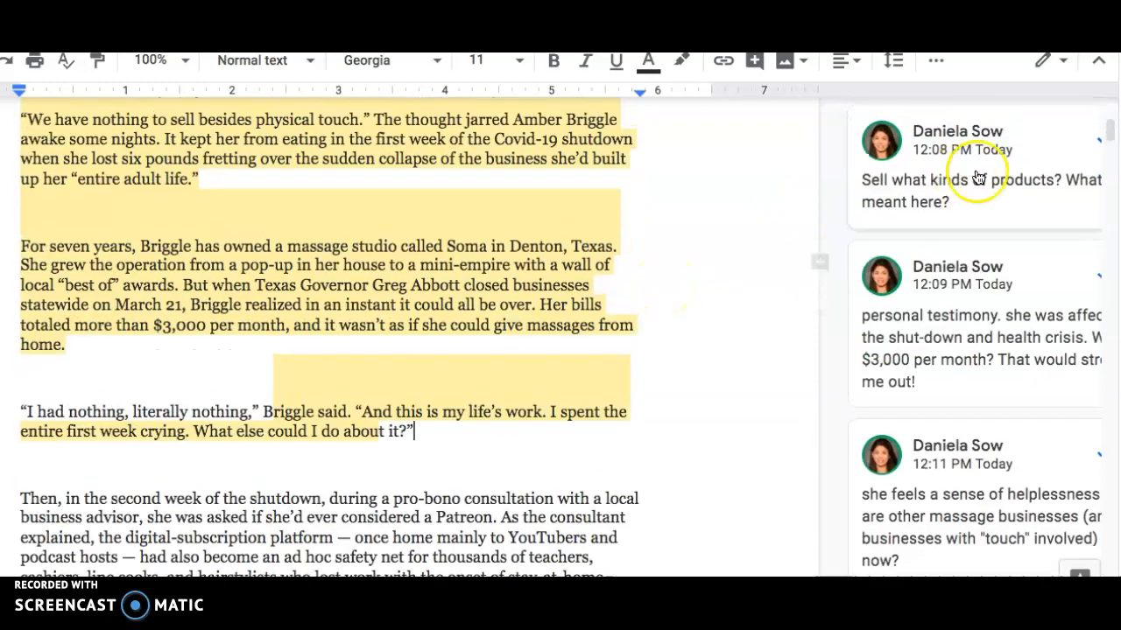
scroll(717, 371, down, 3)
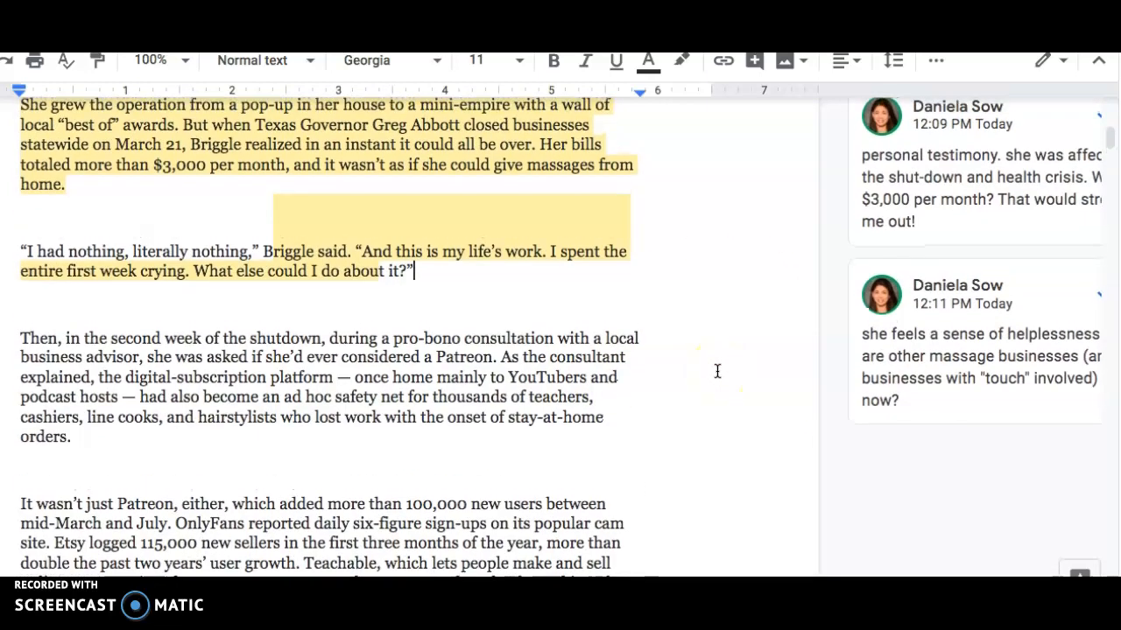
scroll(717, 372, up, 1)
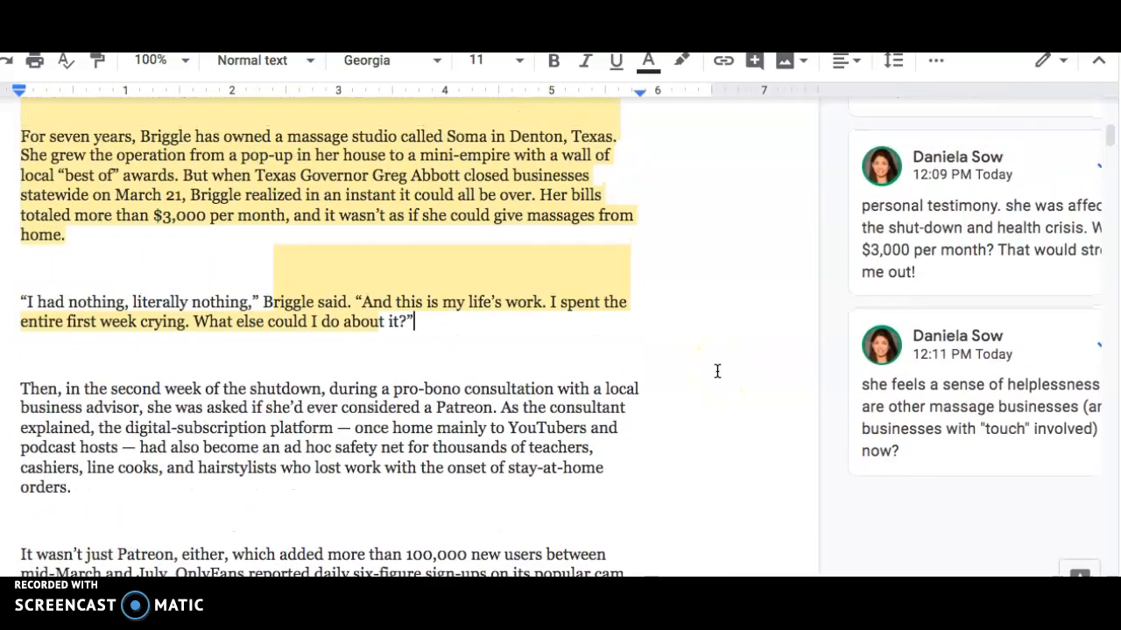
scroll(718, 370, down, 1)
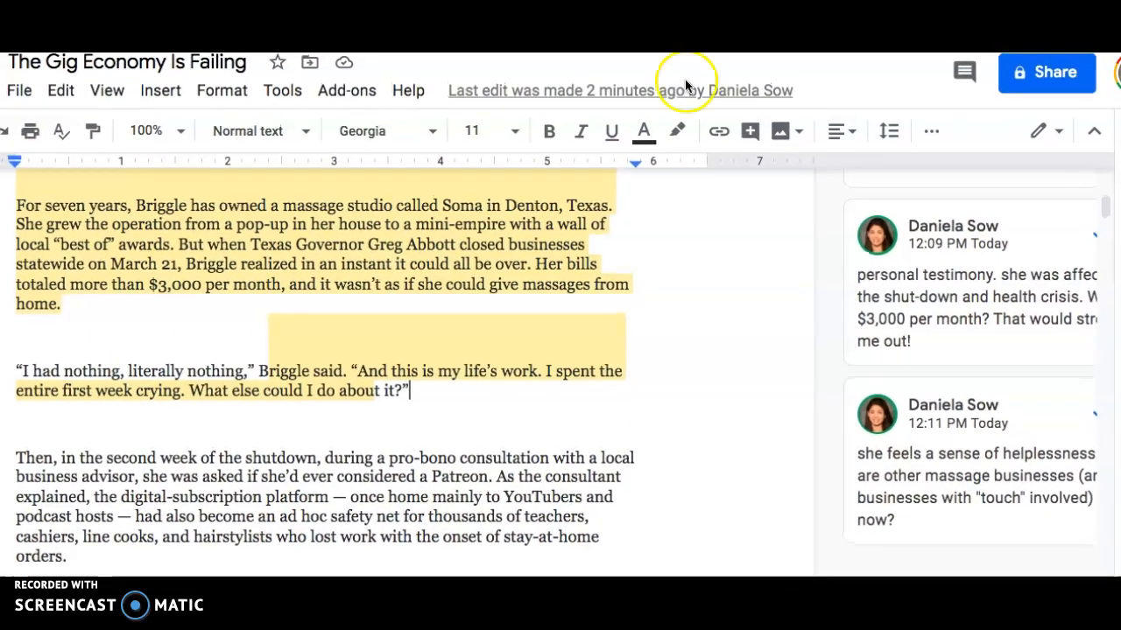
- Share the document with anyone with the link as Viewer, and copy its sharing link
click(1051, 77)
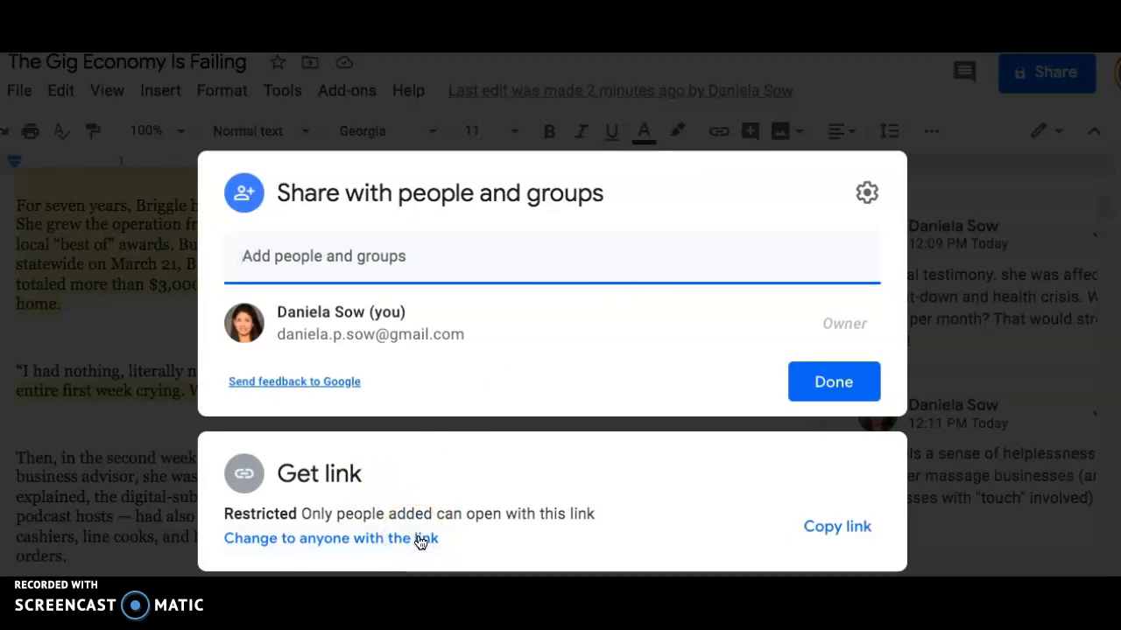
click(420, 540)
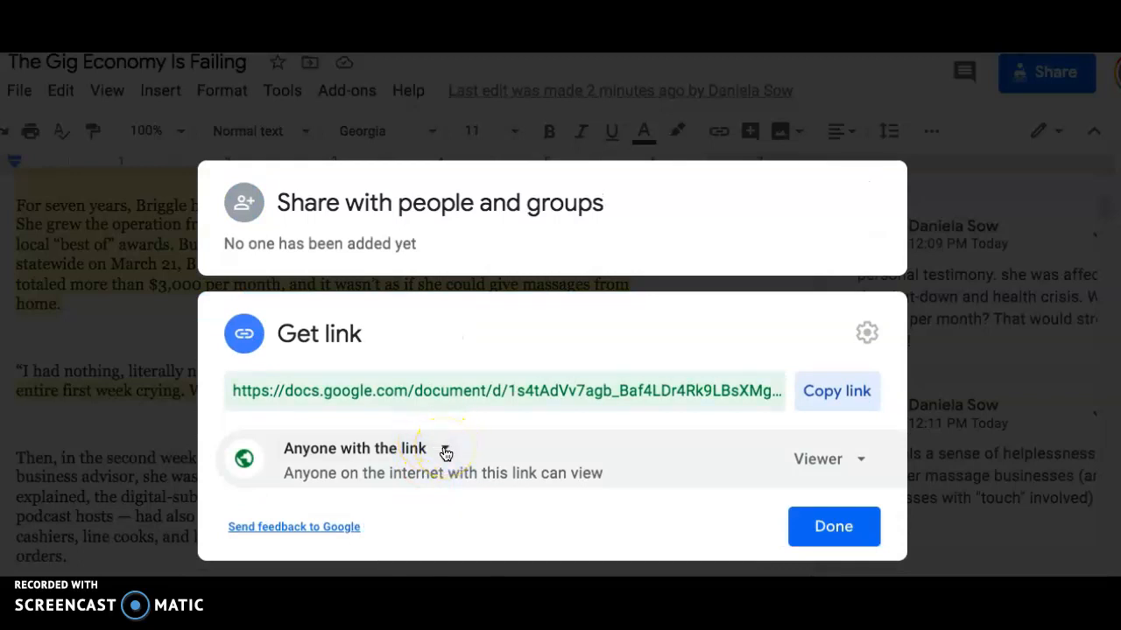
click(474, 476)
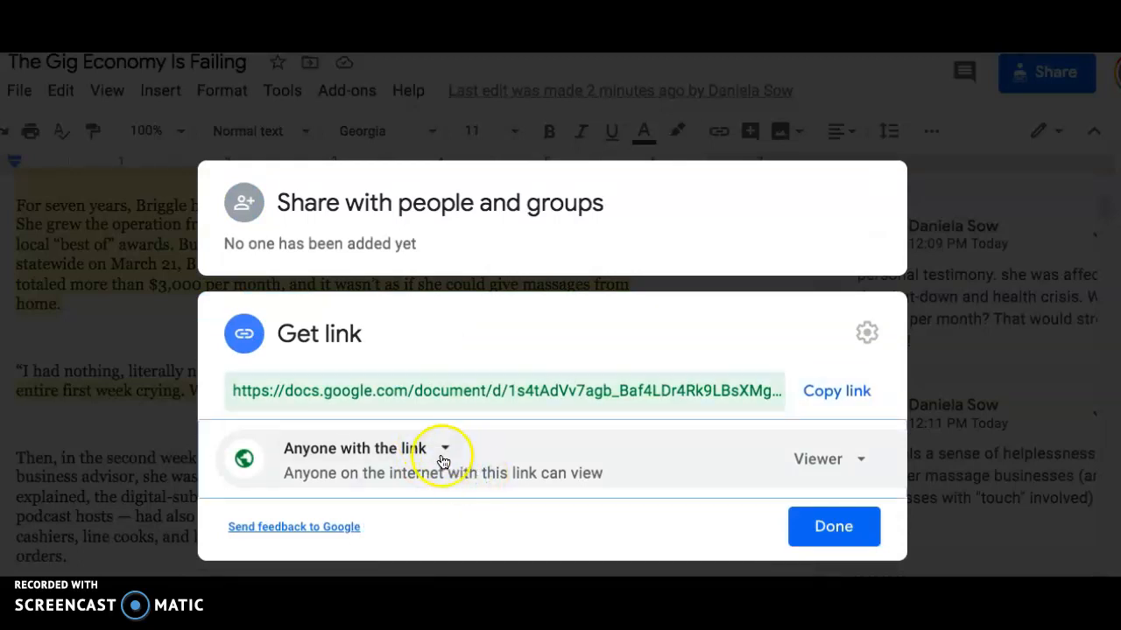
click(841, 459)
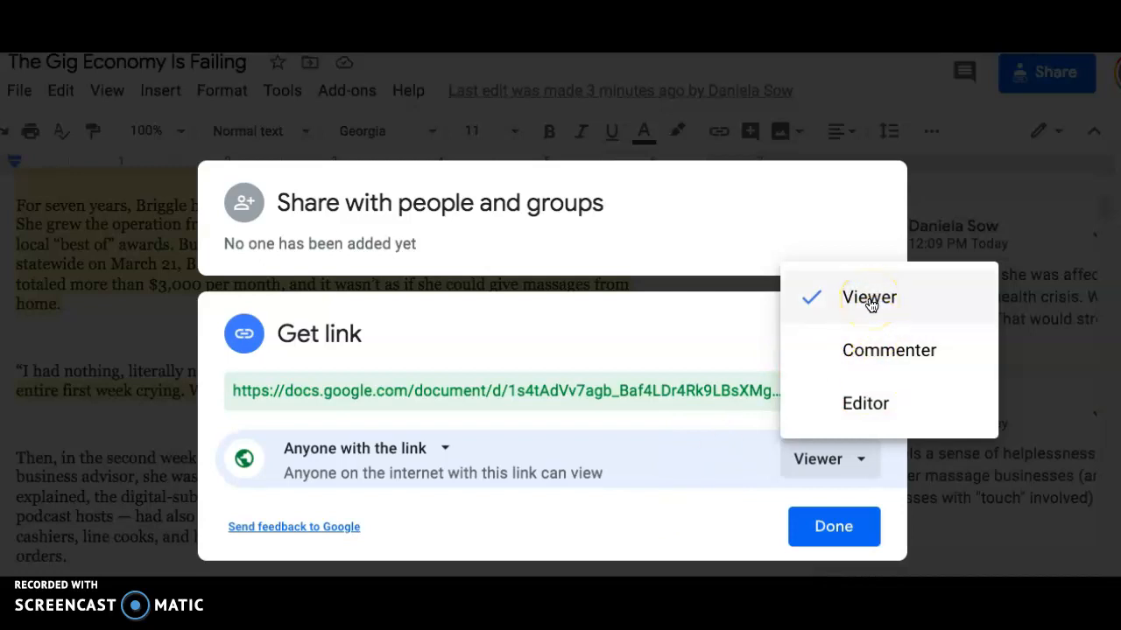
click(656, 504)
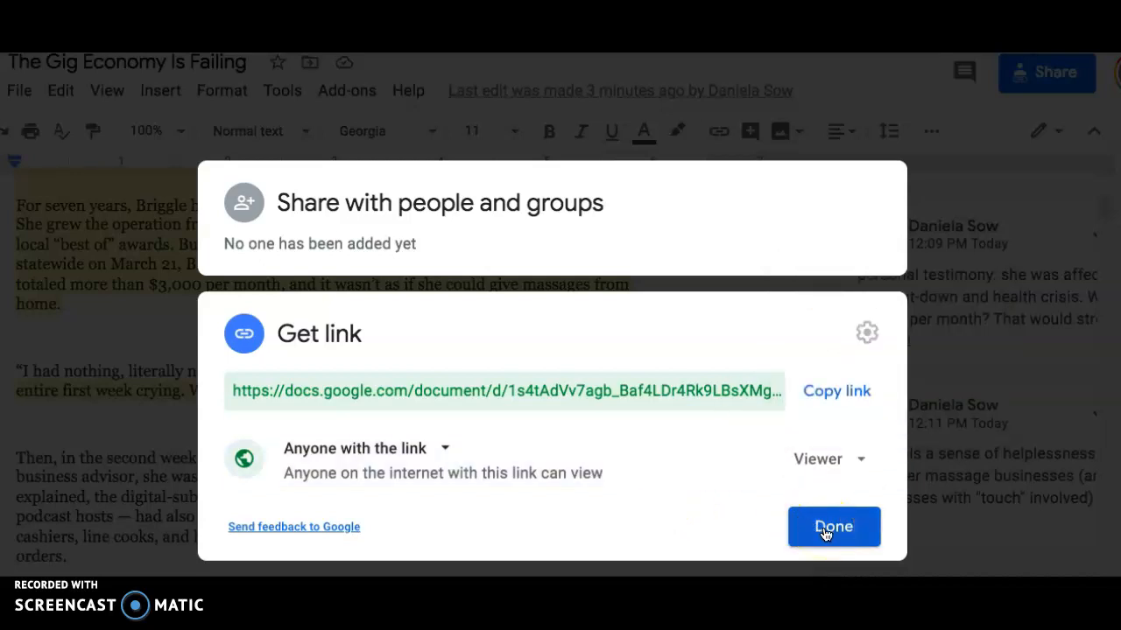
click(833, 391)
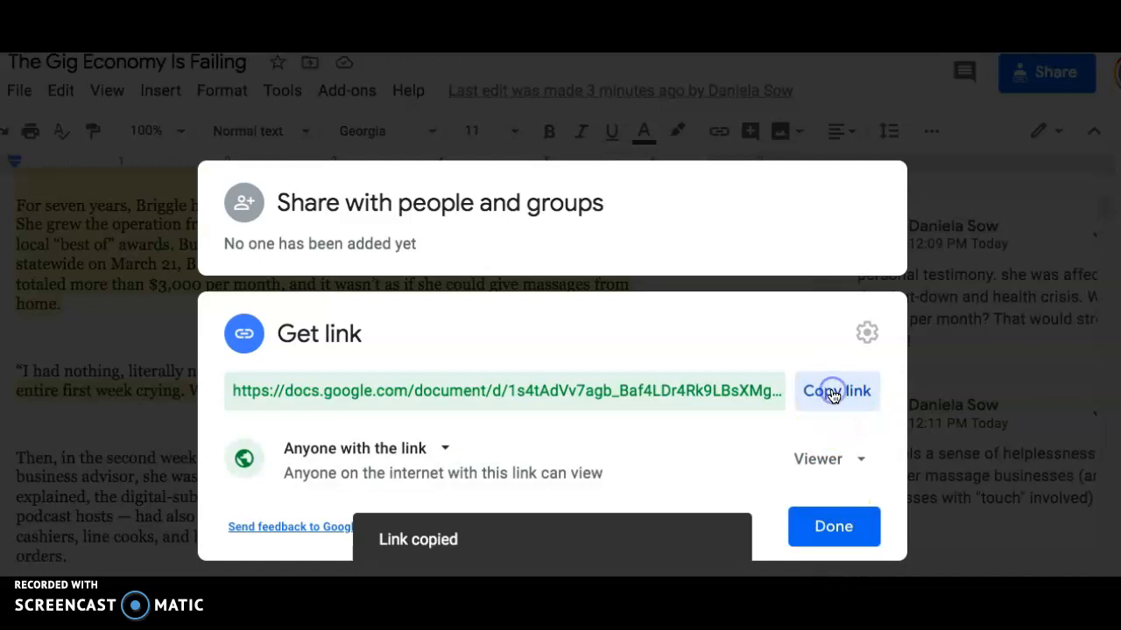
click(833, 528)
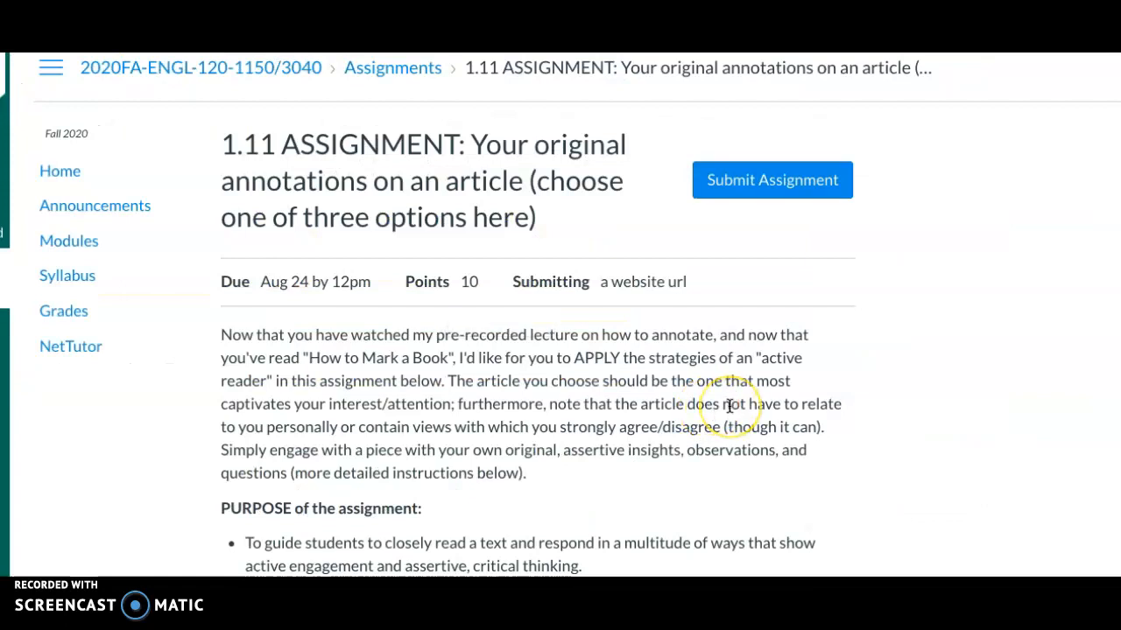
- Switch to the 1.11 assignment page in Canvas, start a submission and paste the document's sharing link as the website URL
scroll(731, 405, down, 1)
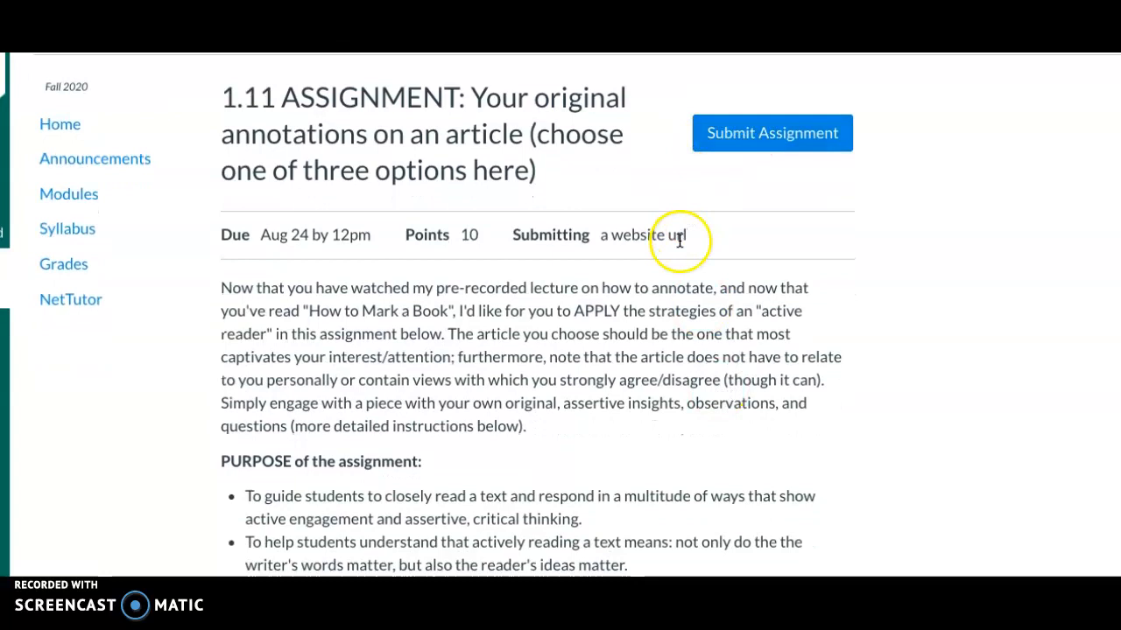
scroll(710, 242, down, 7)
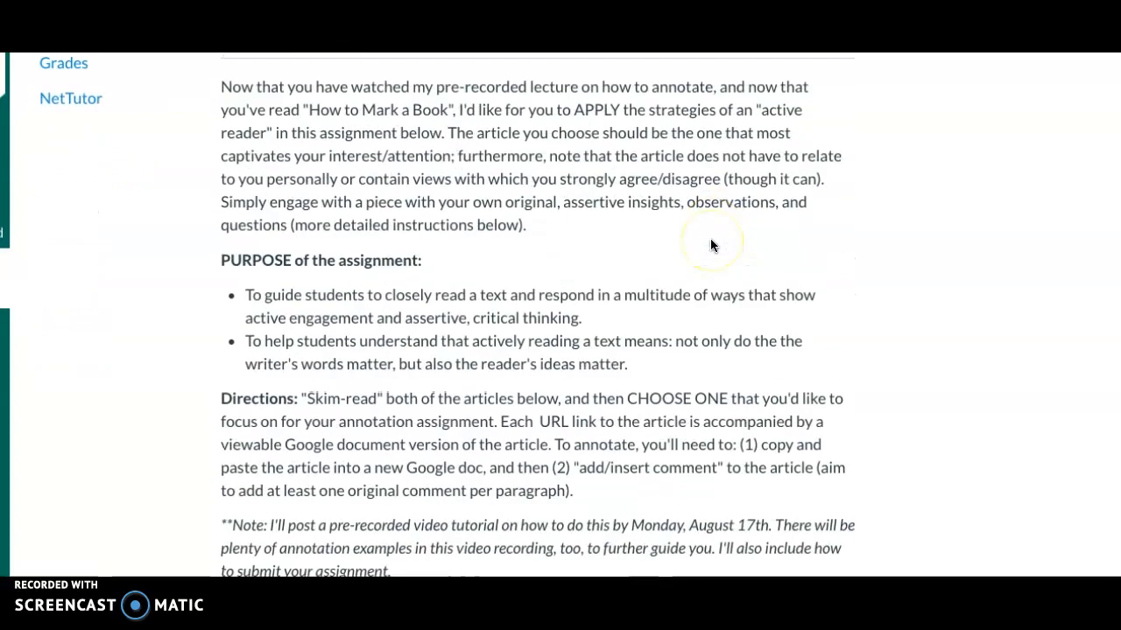
scroll(710, 246, down, 5)
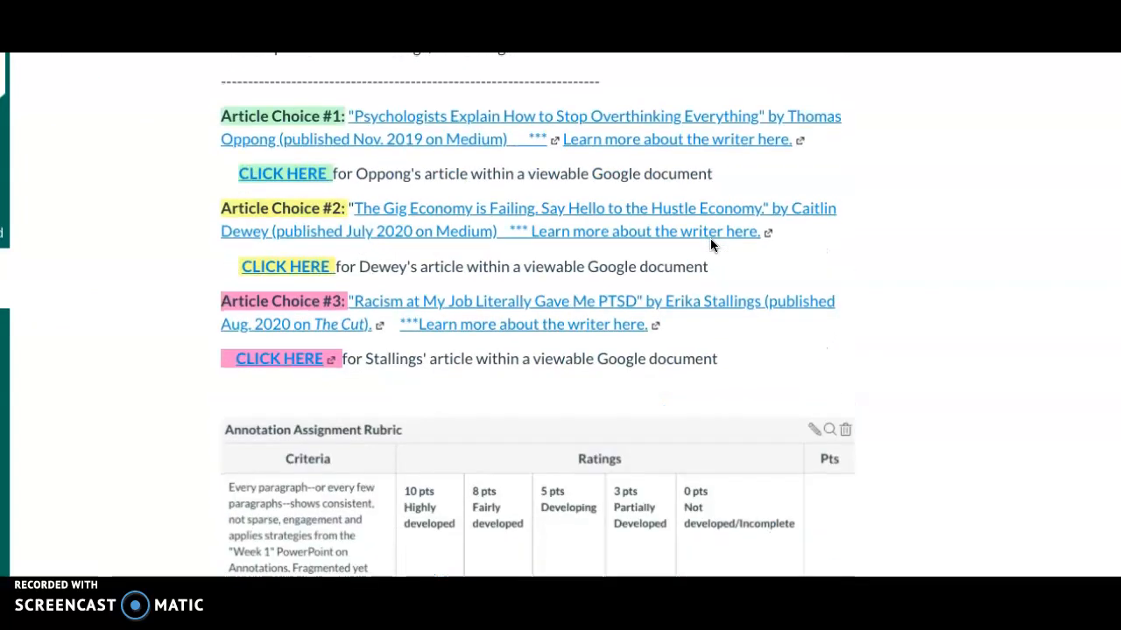
scroll(710, 242, up, 1)
scroll(711, 241, down, 7)
scroll(710, 245, up, 20)
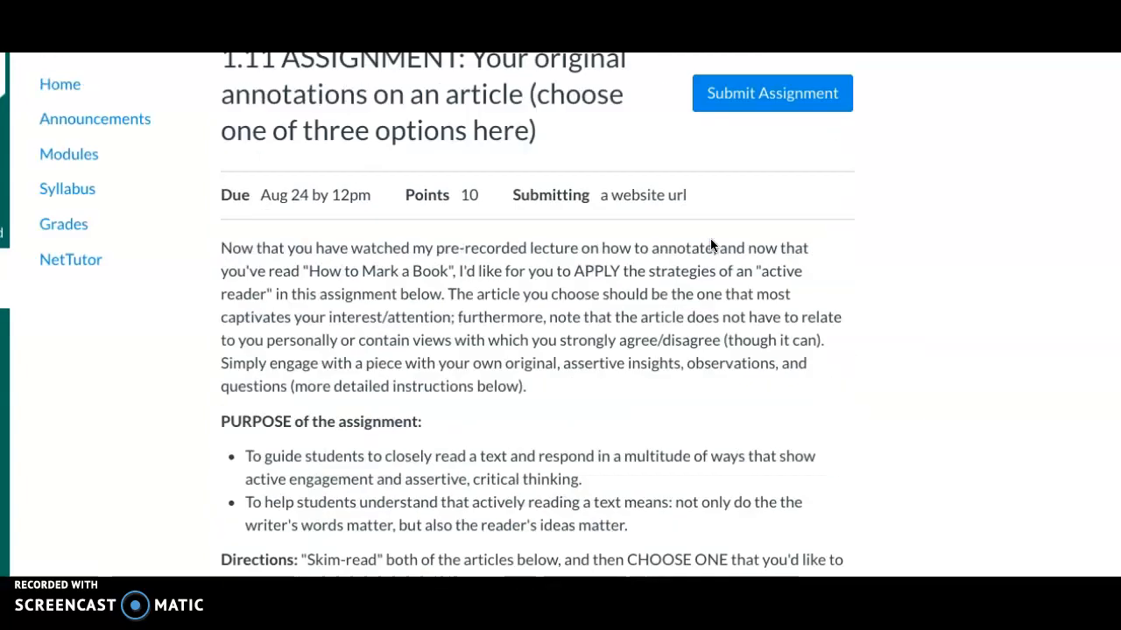
click(761, 200)
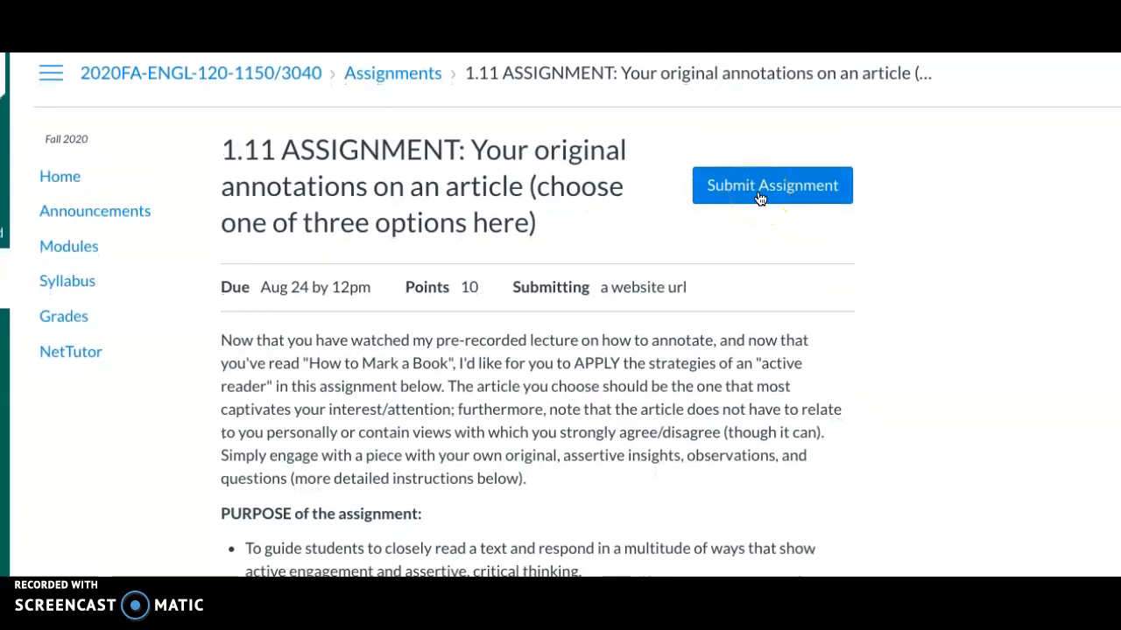
click(759, 194)
click(406, 444)
click(358, 444)
right_click(357, 447)
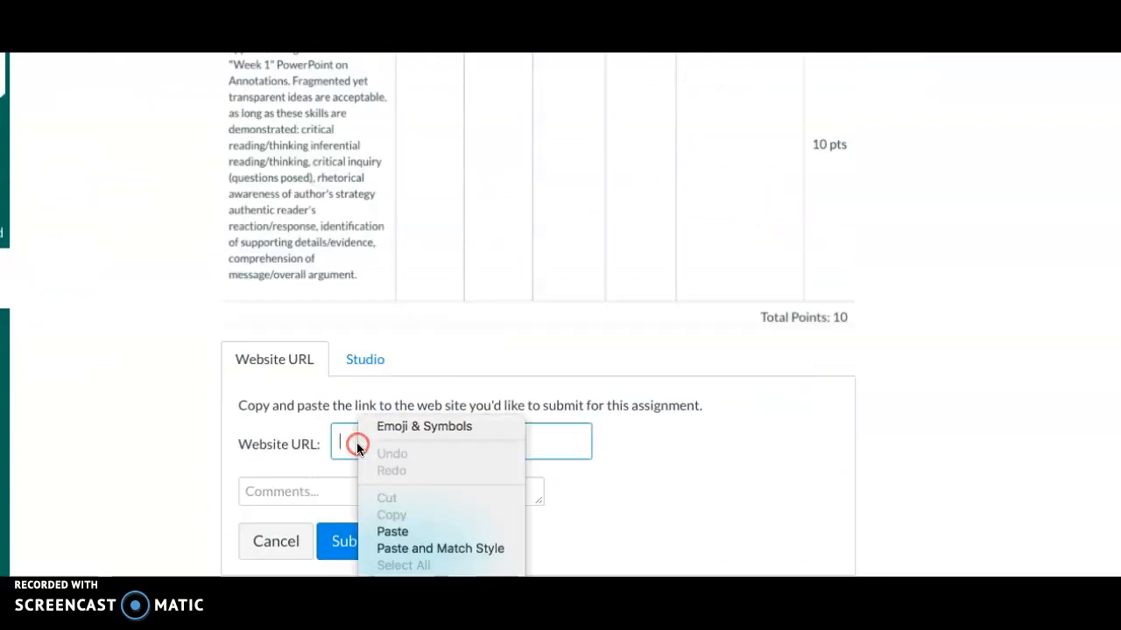
click(412, 531)
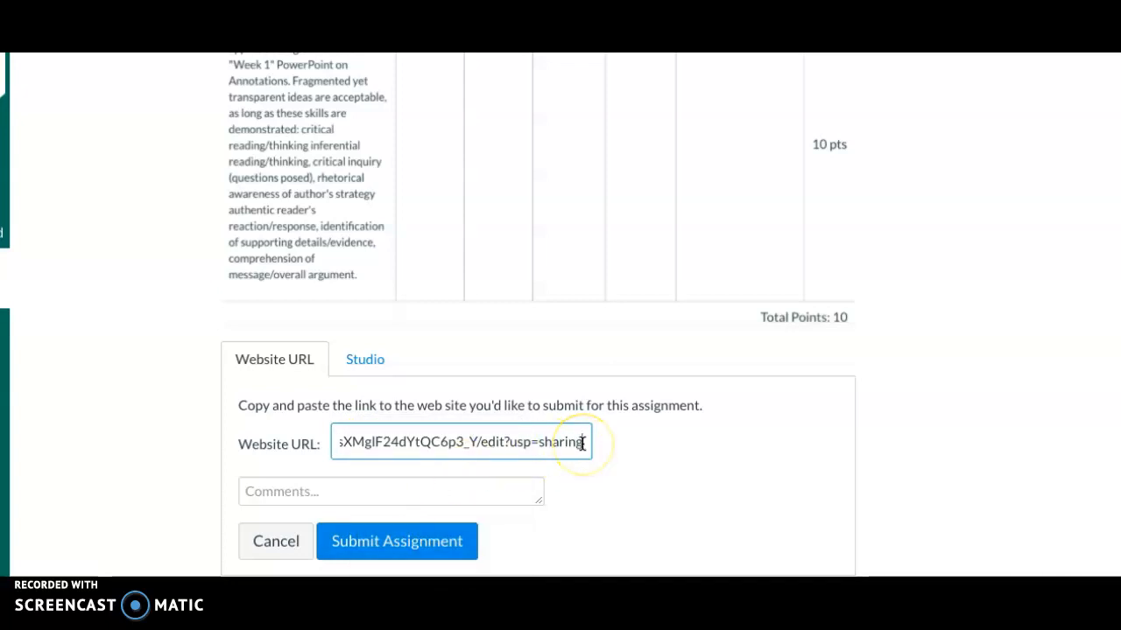
- Clear the pasted document link from the submission's Website URL field
scroll(598, 455, down, 1)
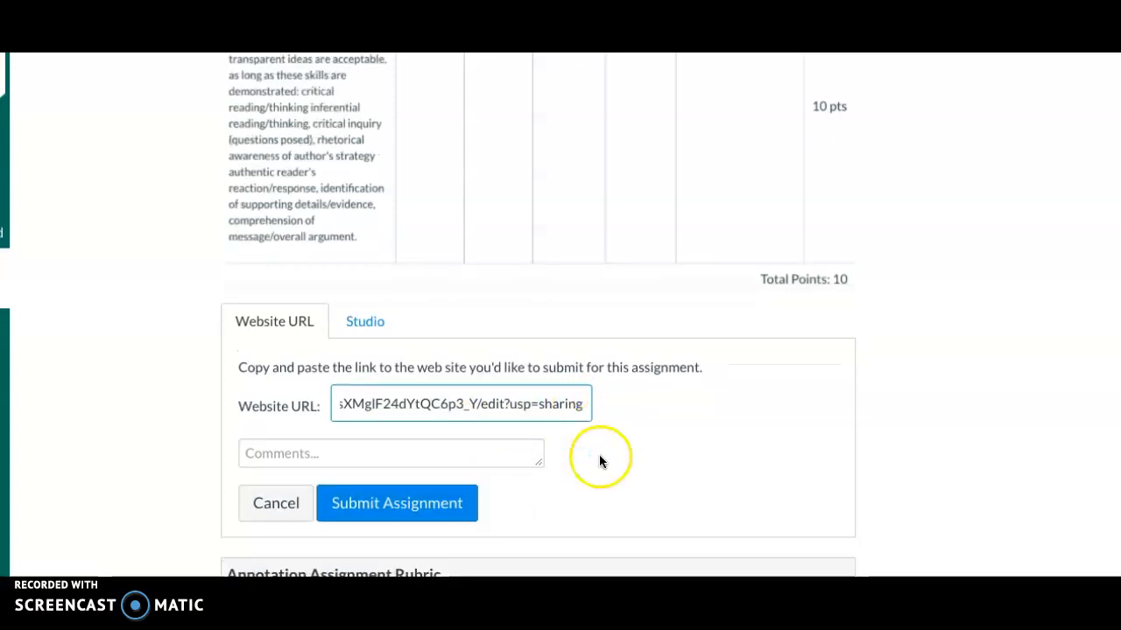
click(423, 444)
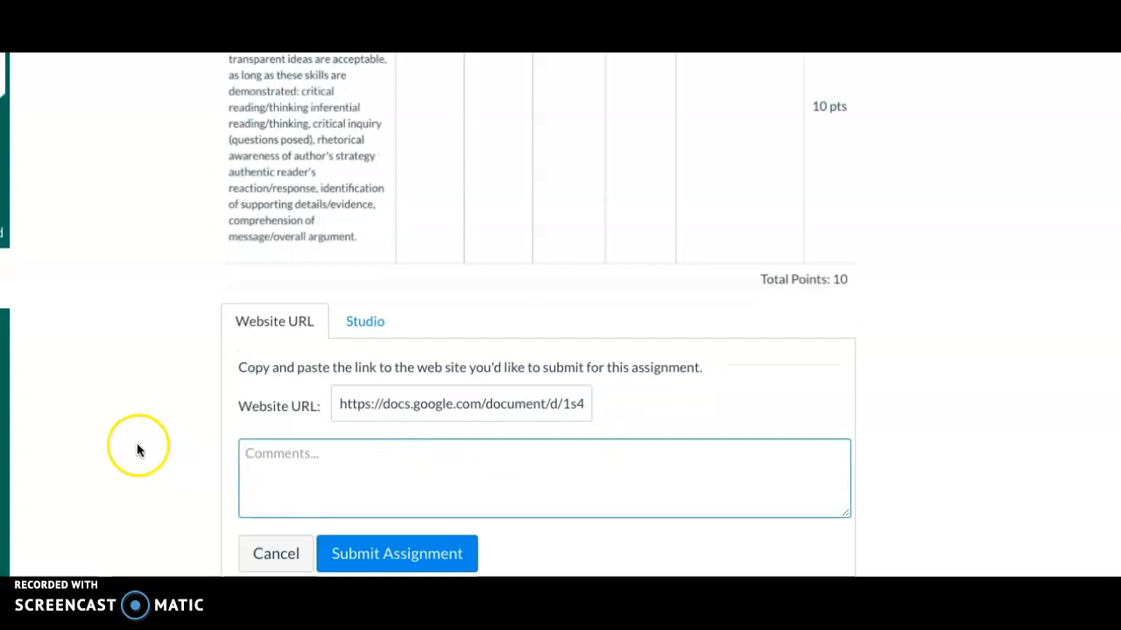
scroll(149, 411, down, 2)
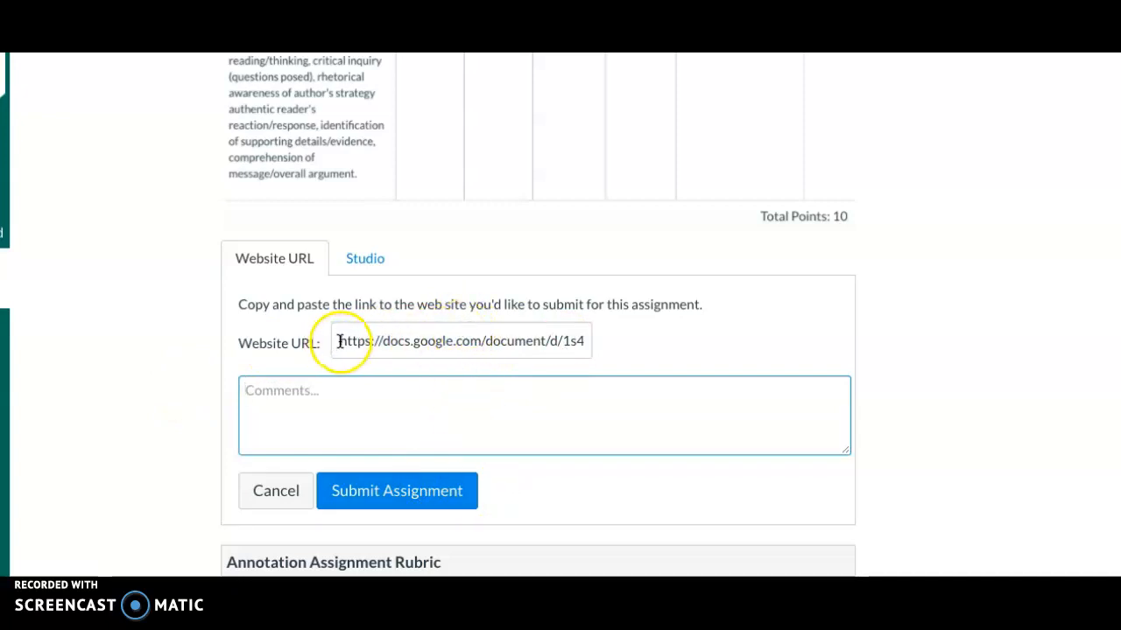
drag(338, 342, 675, 354)
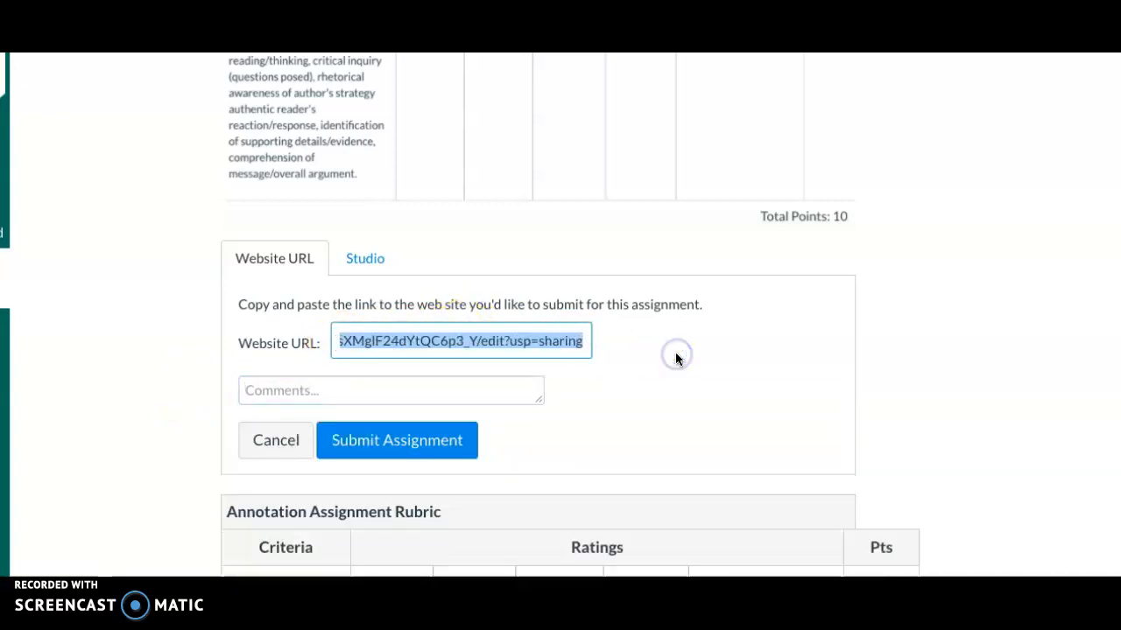
key(BackSpace)
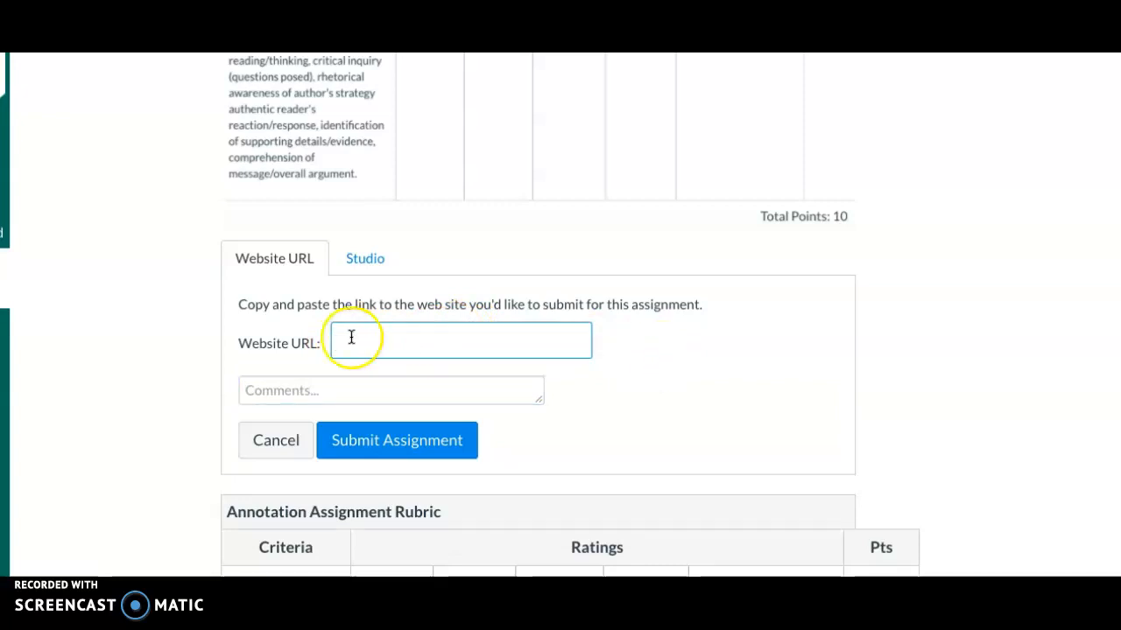